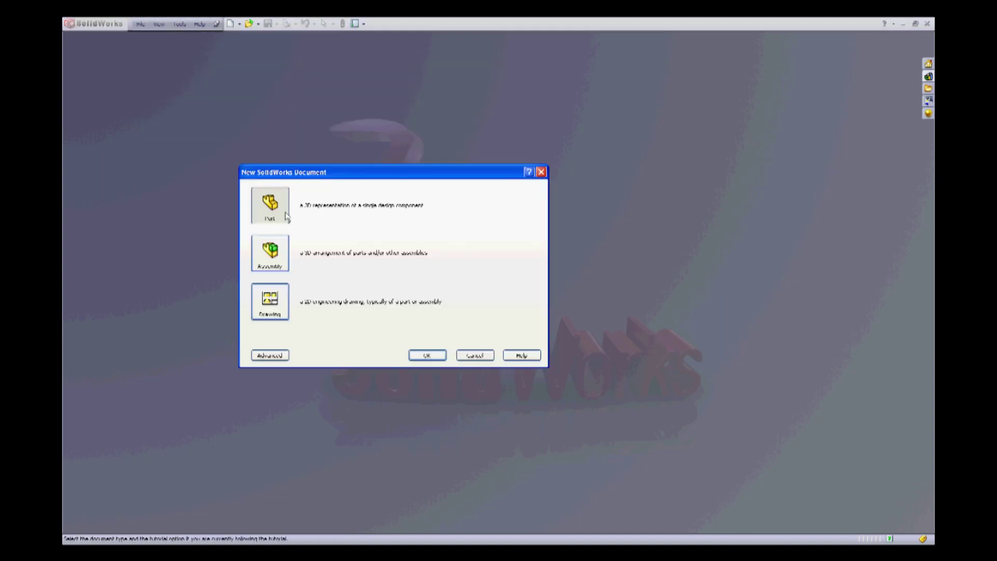
Create a new part and sketch a center rectangle about 175 by 110 mm, centered on the origin of the Top Plane
{"action": "double_click", "coordinate": [270, 205]}
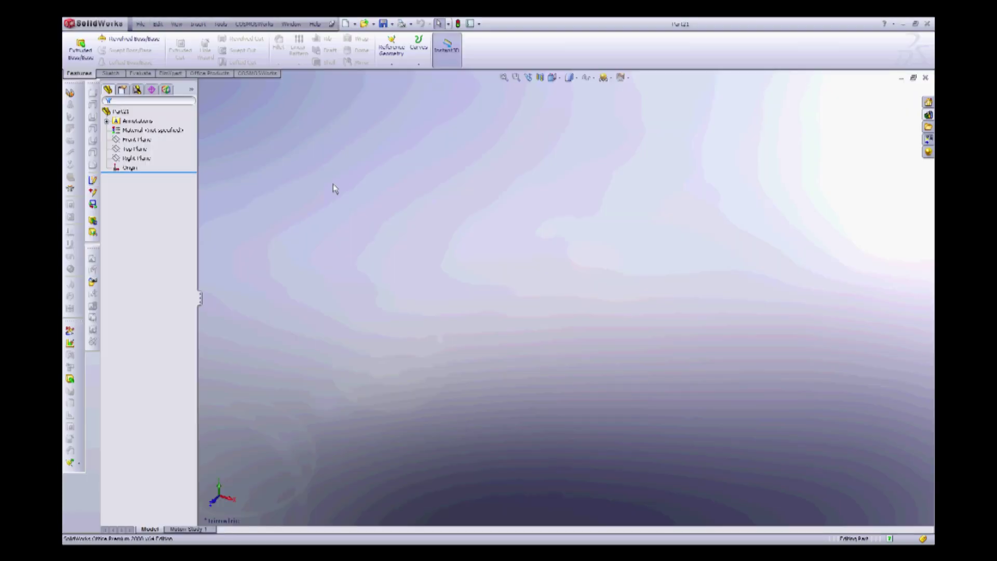
{"action": "left_click", "coordinate": [137, 150]}
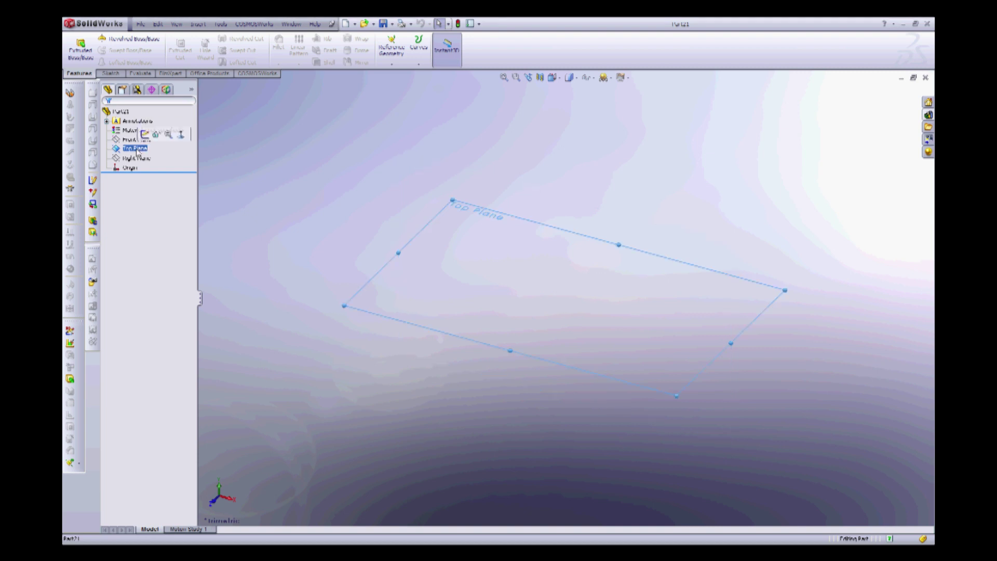
{"action": "left_click", "coordinate": [145, 134]}
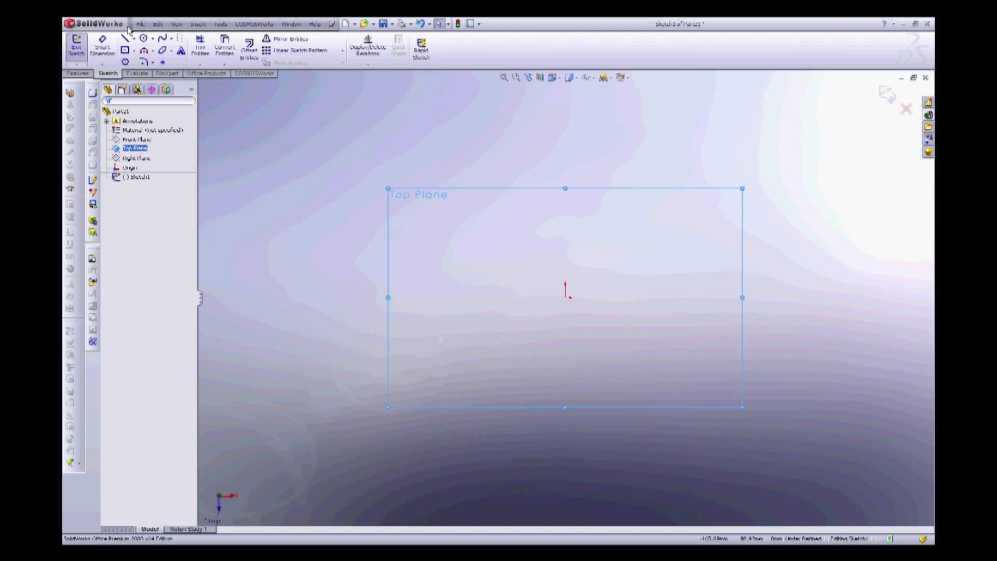
{"action": "left_click", "coordinate": [565, 297]}
{"action": "left_click", "coordinate": [740, 188]}
Dimension the rectangle to 175 mm wide and 125 mm high
{"action": "key", "text": "d"}
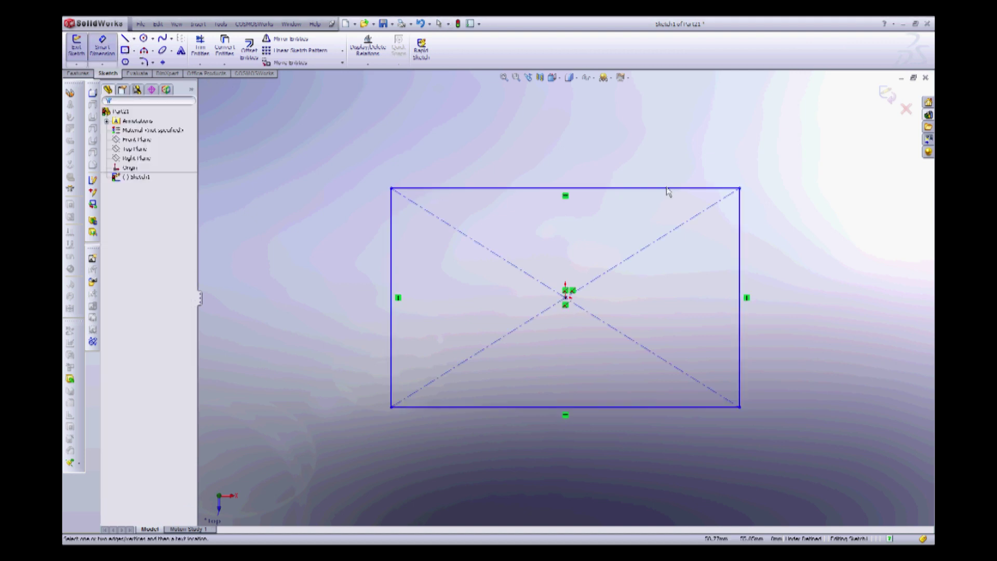
{"action": "left_click", "coordinate": [668, 188]}
{"action": "left_click", "coordinate": [669, 152]}
{"action": "type", "text": "1"}
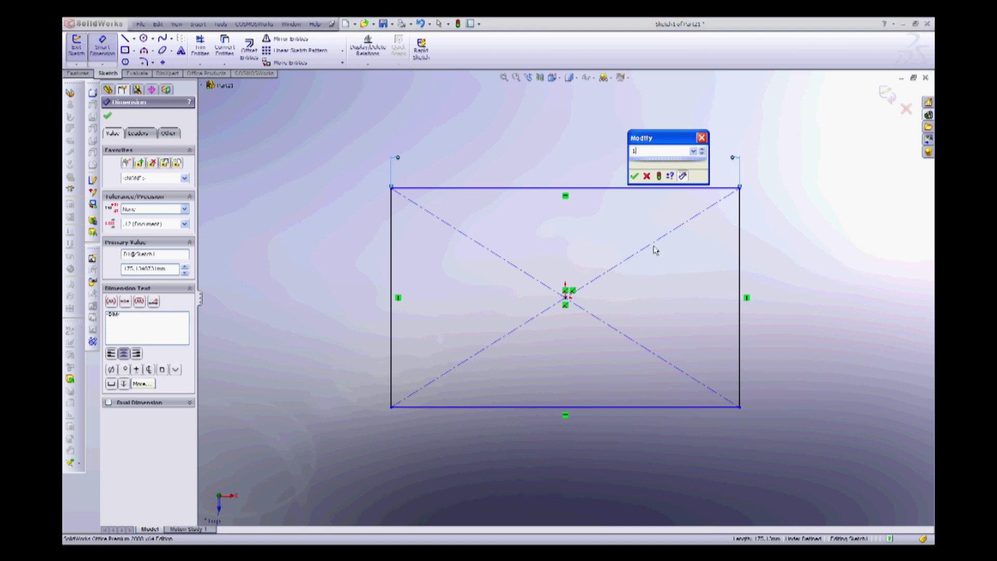
{"action": "type", "text": "75"}
{"action": "key", "text": "Return"}
{"action": "left_click", "coordinate": [740, 258]}
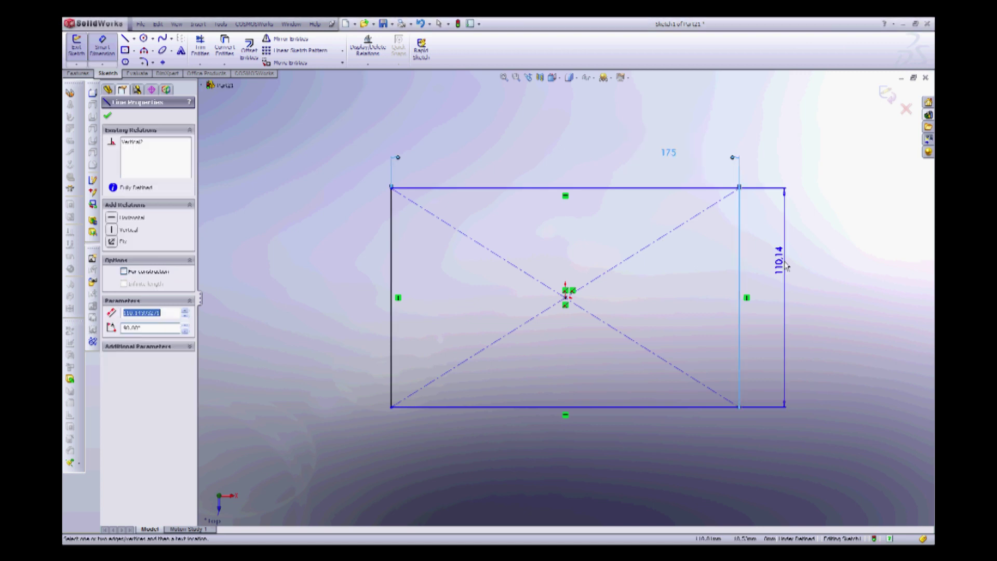
{"action": "left_click", "coordinate": [786, 266]}
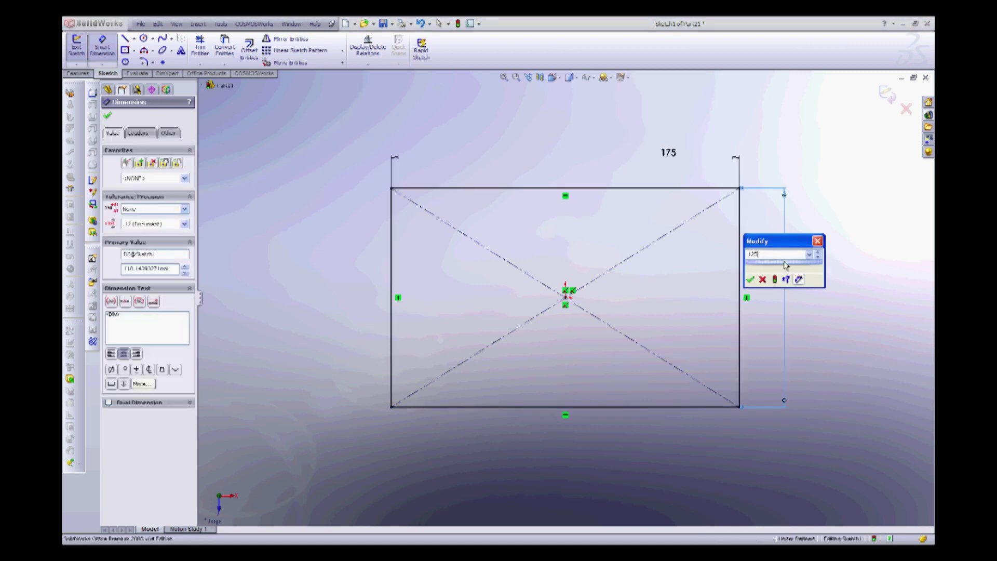
{"action": "key", "text": "Return"}
{"action": "left_click", "coordinate": [378, 267]}
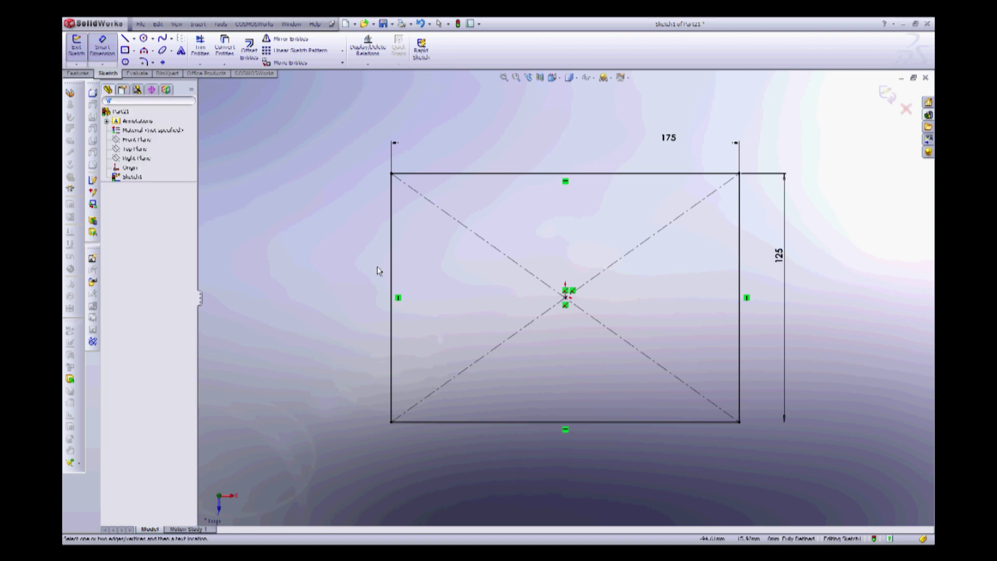
Convert the rectangle's left vertical side to construction geometry
{"action": "key", "text": "l"}
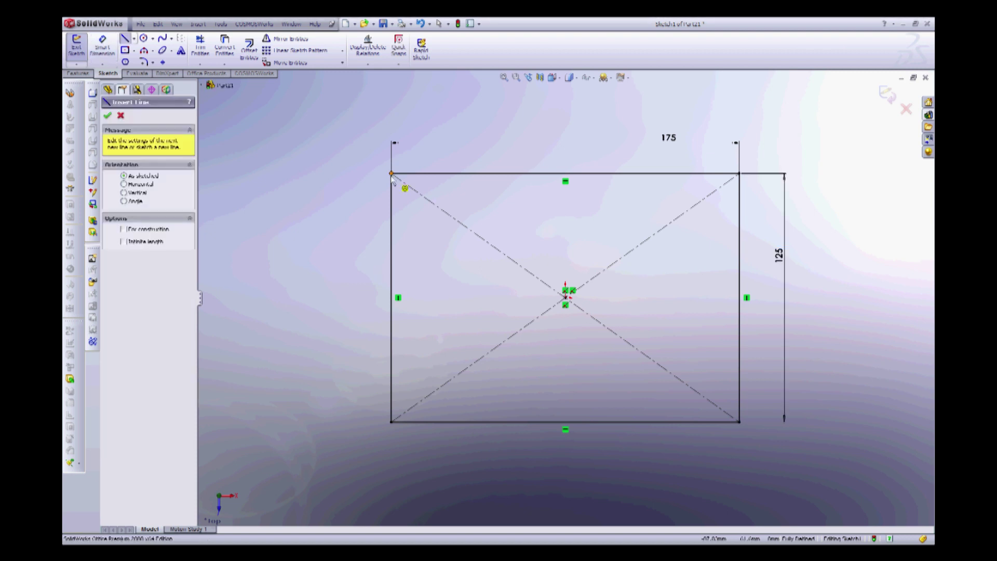
{"action": "key", "text": "Escape"}
{"action": "left_click", "coordinate": [392, 191]}
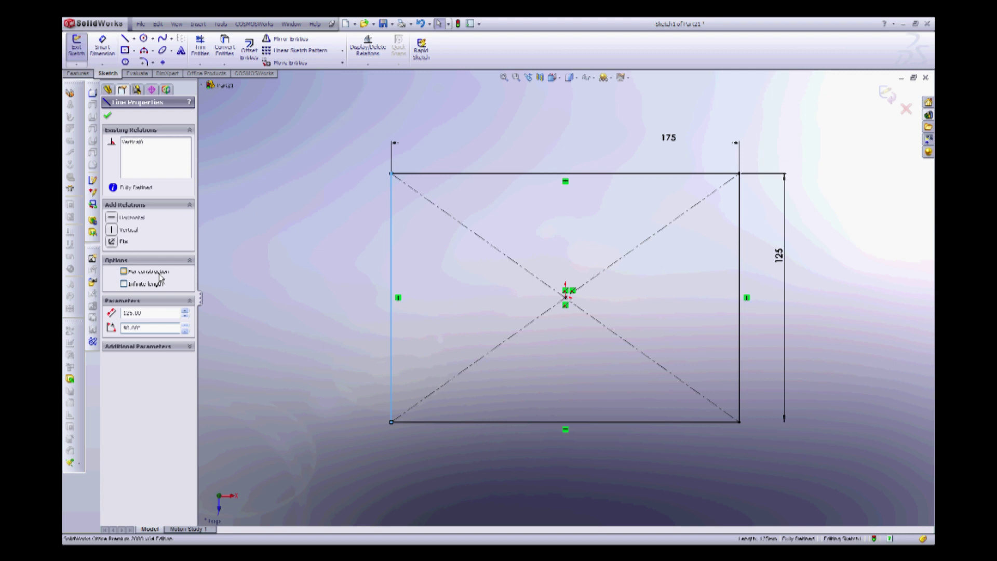
{"action": "left_click", "coordinate": [159, 272]}
{"action": "left_click", "coordinate": [322, 308]}
Sketch a vertical line about 155 mm long from the rectangle's lower-left corner, running up past its upper-left corner
{"action": "key", "text": "l"}
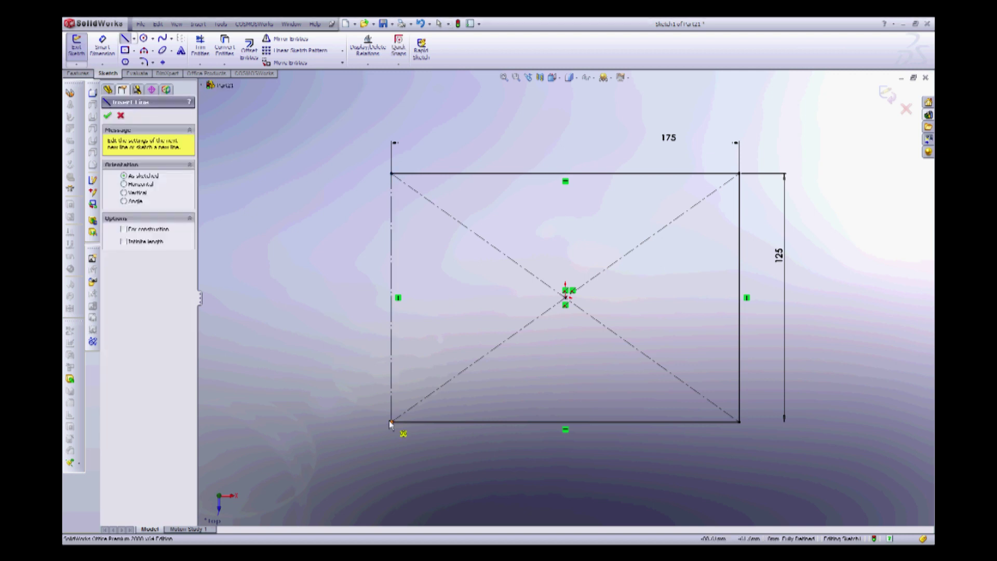
{"action": "left_click", "coordinate": [390, 422]}
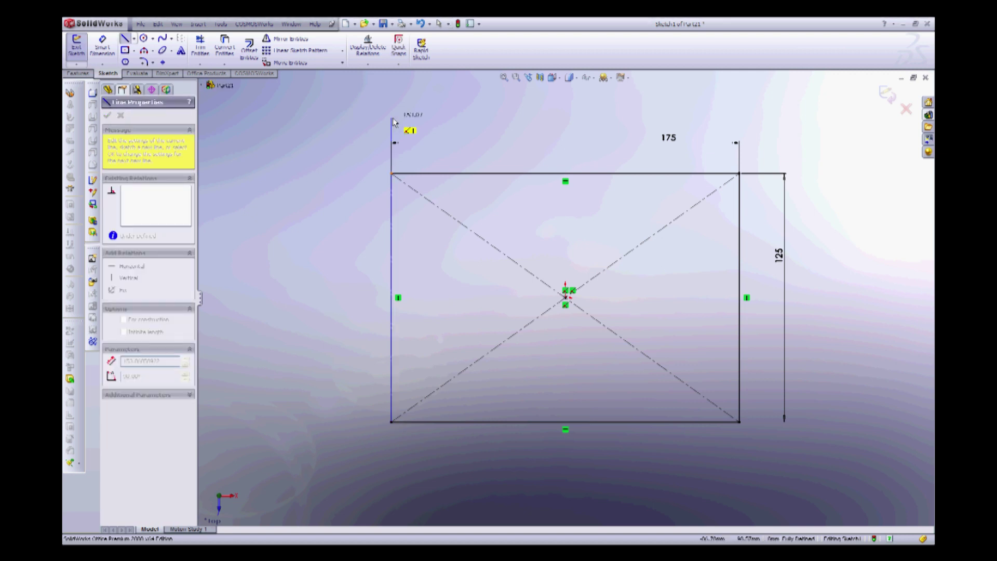
{"action": "left_click", "coordinate": [391, 113]}
{"action": "key", "text": "Escape"}
Set the length of the vertical line over the rectangle's left side to 175 mm and exit the sketch
{"action": "key", "text": "d"}
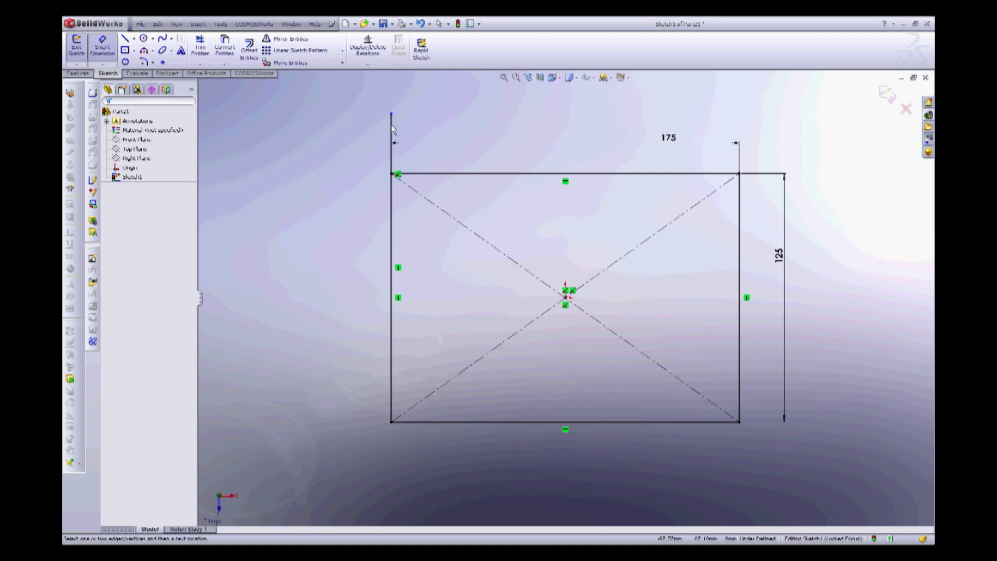
{"action": "left_click", "coordinate": [392, 129]}
{"action": "left_click", "coordinate": [362, 200]}
{"action": "type", "text": "17"}
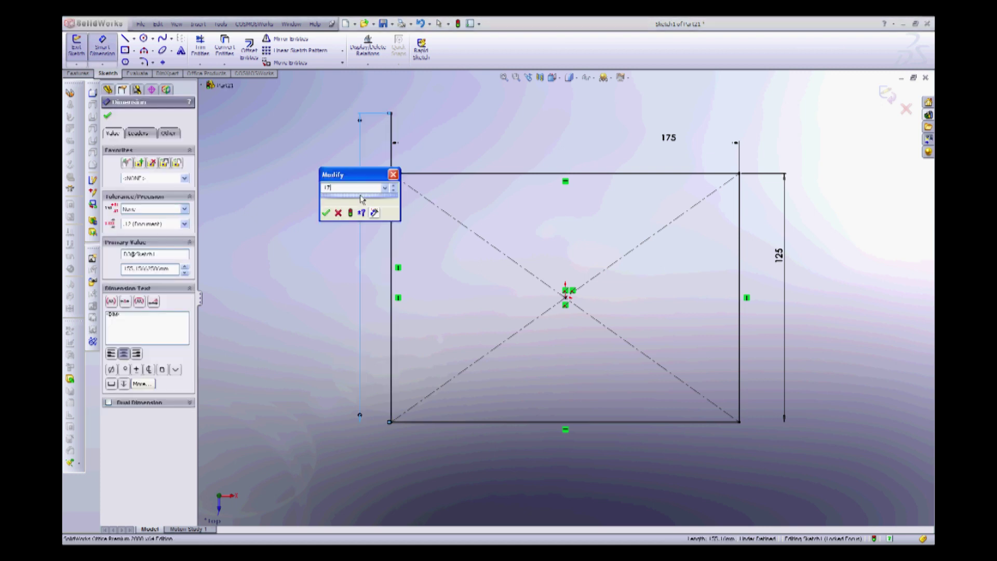
{"action": "type", "text": "5"}
{"action": "key", "text": "Return"}
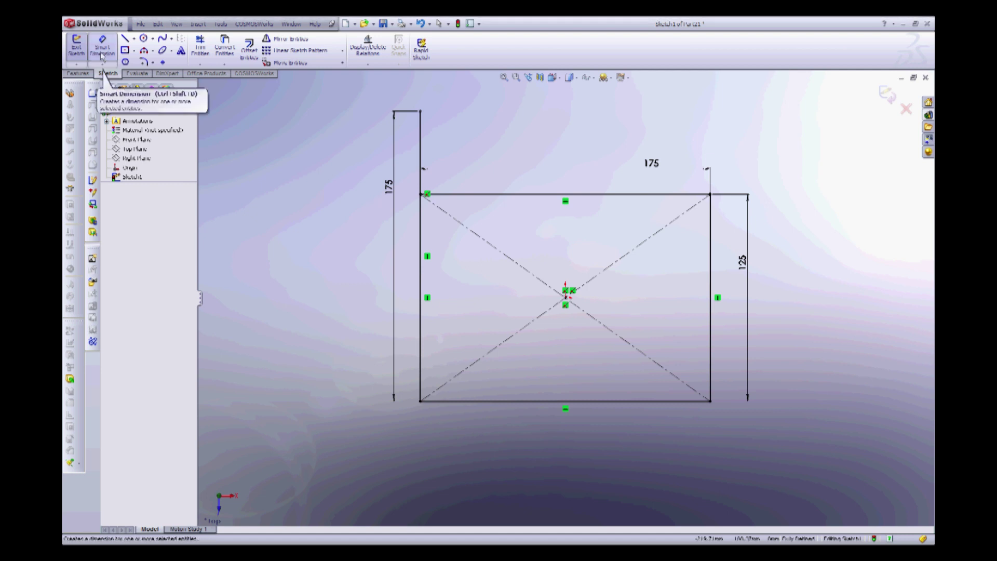
{"action": "left_click", "coordinate": [77, 46]}
Start a Structural Member with the iso standard, pipe type and 21.3 x 2.3 size
{"action": "mouse_move", "coordinate": [308, 161]}
{"action": "middle_mouse_down"}
{"action": "mouse_move", "coordinate": [514, 196]}
{"action": "mouse_move", "coordinate": [470, 132]}
{"action": "middle_mouse_up"}
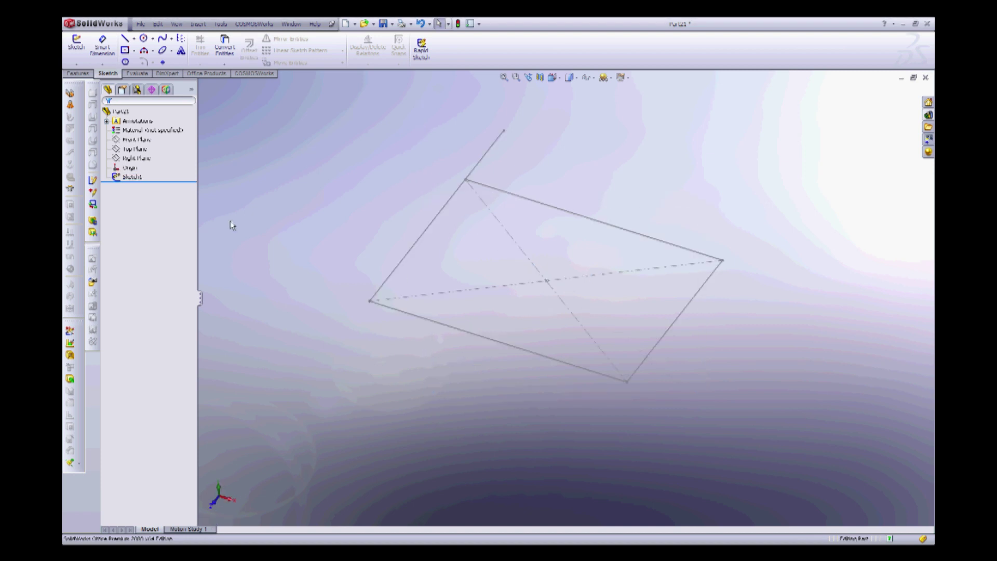
{"action": "left_click", "coordinate": [69, 356]}
{"action": "left_click", "coordinate": [139, 208]}
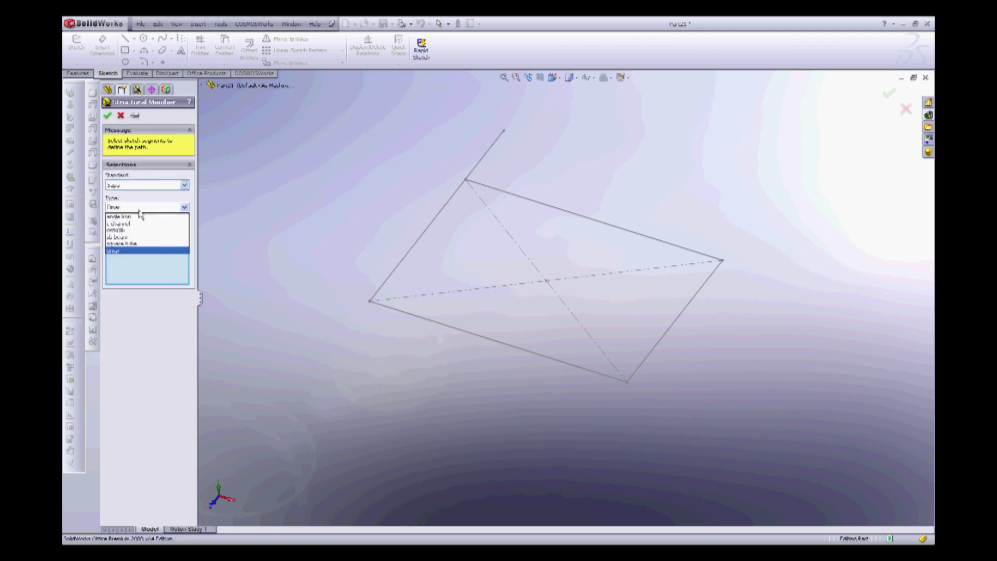
{"action": "left_click", "coordinate": [140, 215]}
{"action": "left_click", "coordinate": [146, 185]}
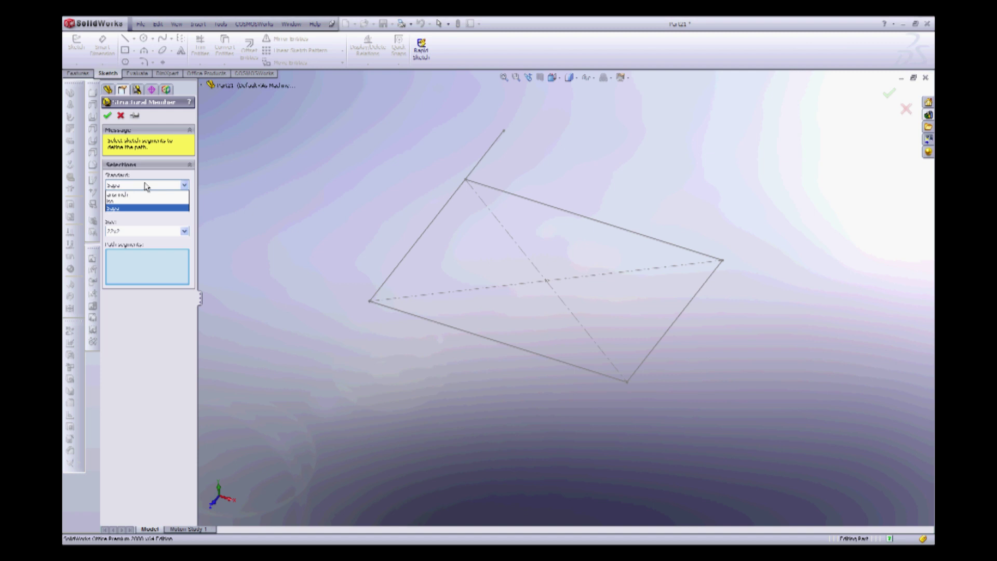
{"action": "left_click", "coordinate": [143, 201]}
{"action": "left_click", "coordinate": [141, 208]}
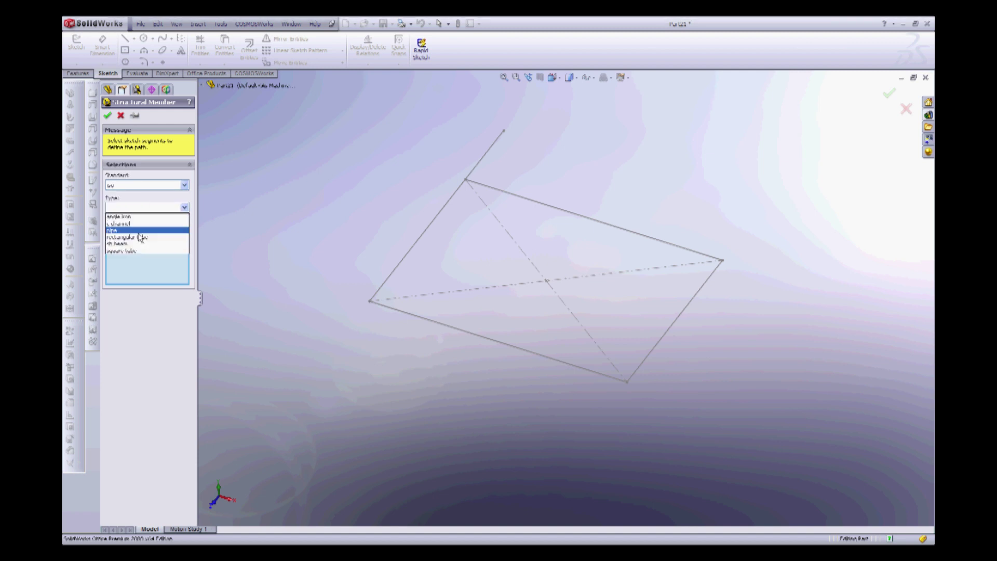
{"action": "left_click", "coordinate": [140, 225]}
{"action": "left_click", "coordinate": [140, 231]}
{"action": "left_click", "coordinate": [139, 241]}
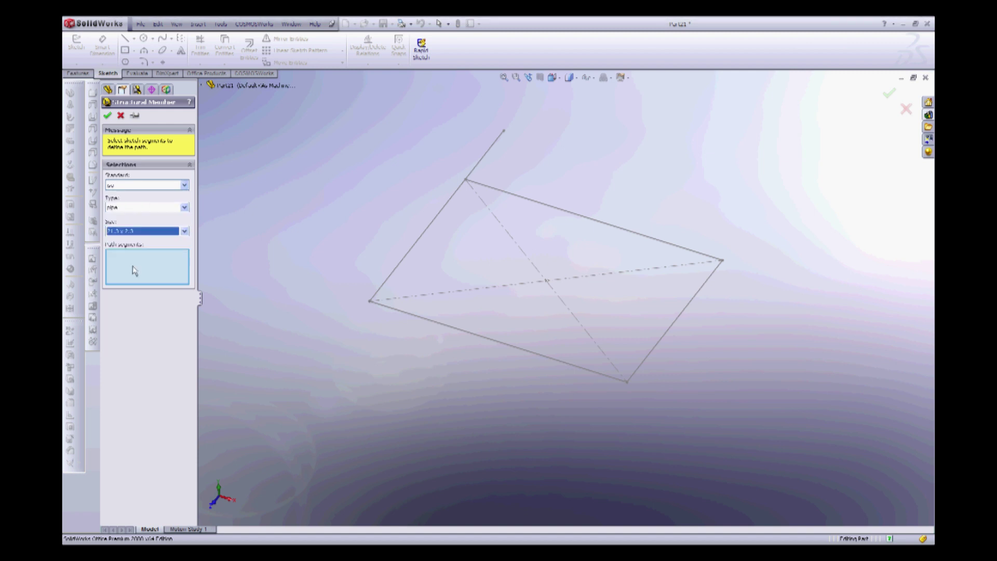
Create the pipe members along the 175 mm extended side line and the rectangle's three other solid sides
{"action": "left_click", "coordinate": [439, 217]}
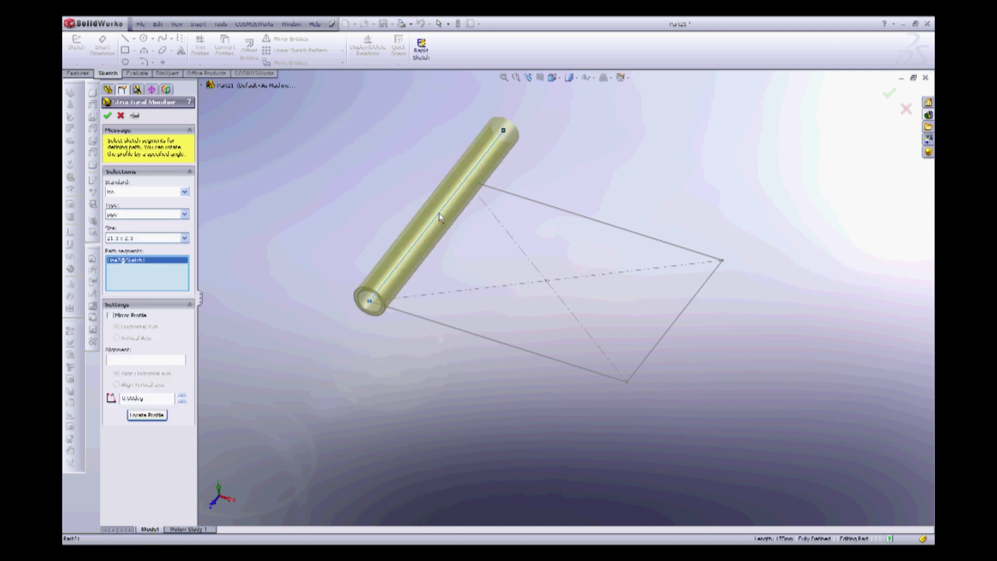
{"action": "left_click", "coordinate": [497, 353]}
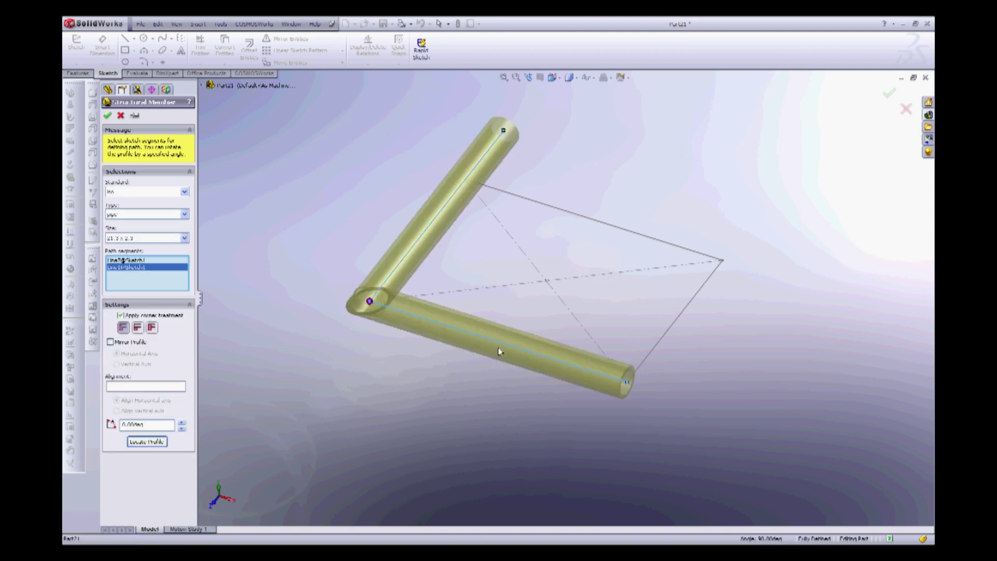
{"action": "left_click", "coordinate": [643, 363]}
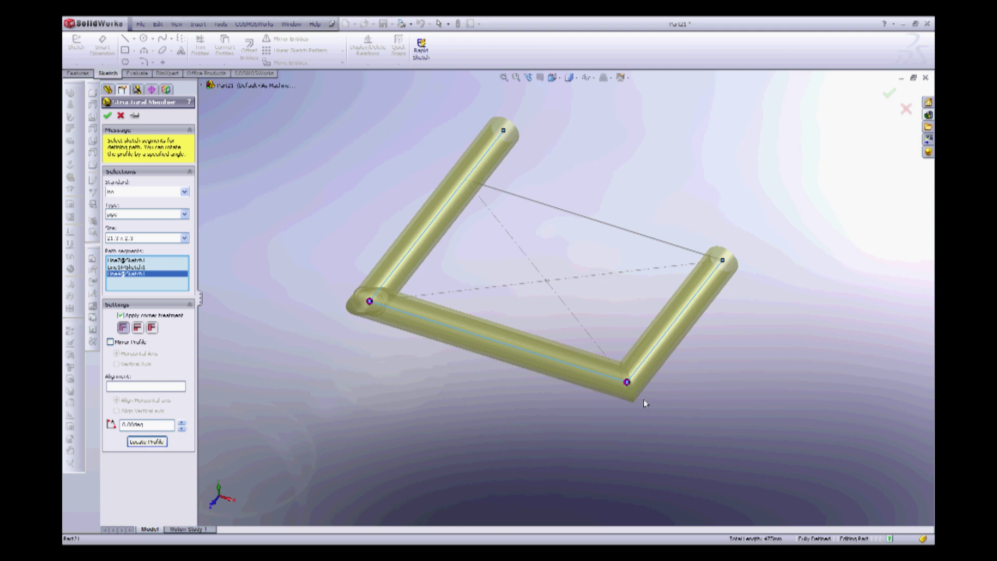
{"action": "left_click", "coordinate": [692, 254]}
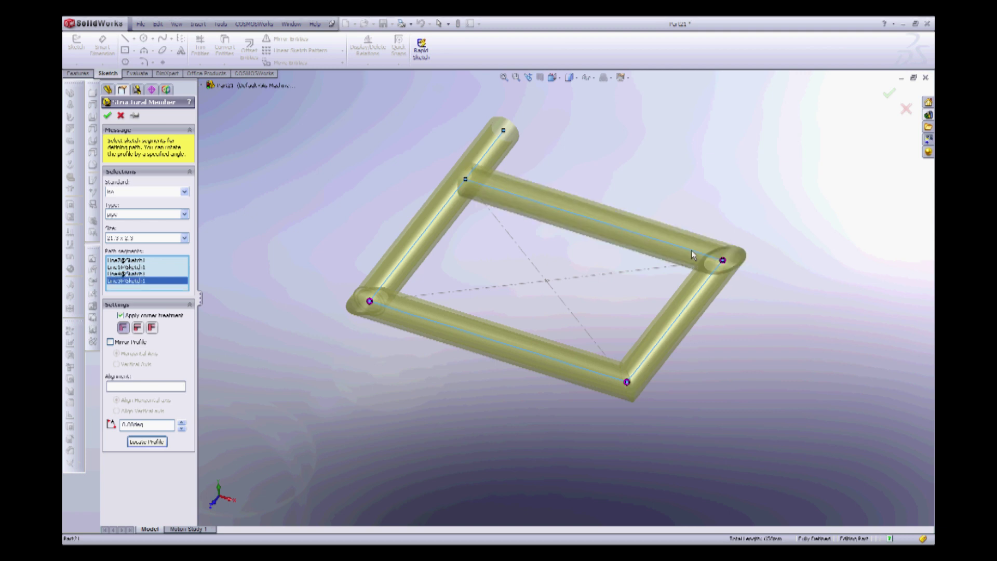
{"action": "left_click", "coordinate": [107, 116]}
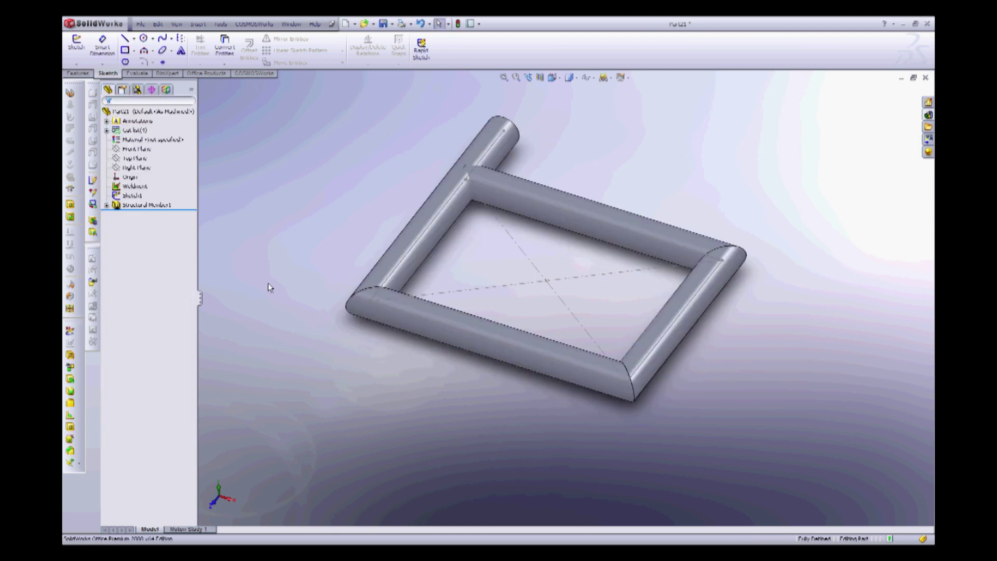
Hide the path sketch of the pipe frame
{"action": "middle_click_drag", "start_coordinate": [269, 286], "coordinate": [334, 302]}
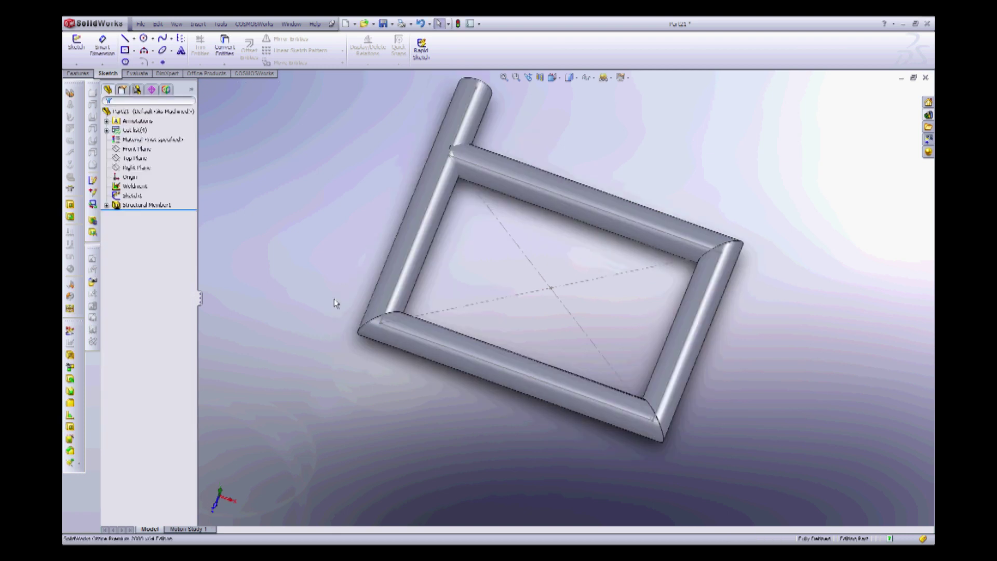
{"action": "left_click", "coordinate": [364, 324]}
{"action": "left_click", "coordinate": [370, 325]}
{"action": "middle_click_drag", "start_coordinate": [370, 324], "coordinate": [287, 279]}
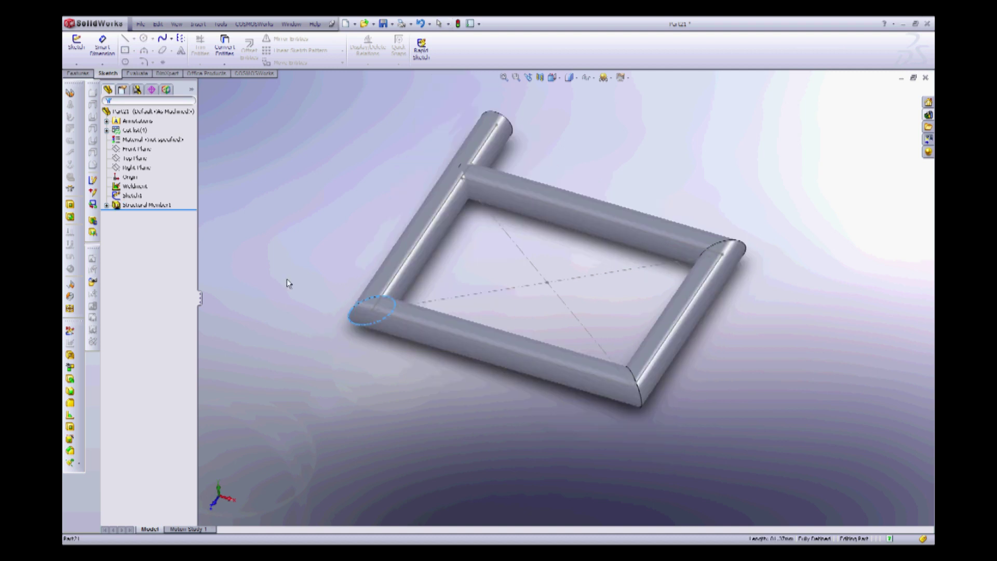
{"action": "scroll", "coordinate": [383, 313], "scroll_direction": "down", "scroll_amount": 5}
{"action": "scroll", "coordinate": [387, 364], "scroll_direction": "up", "scroll_amount": 4}
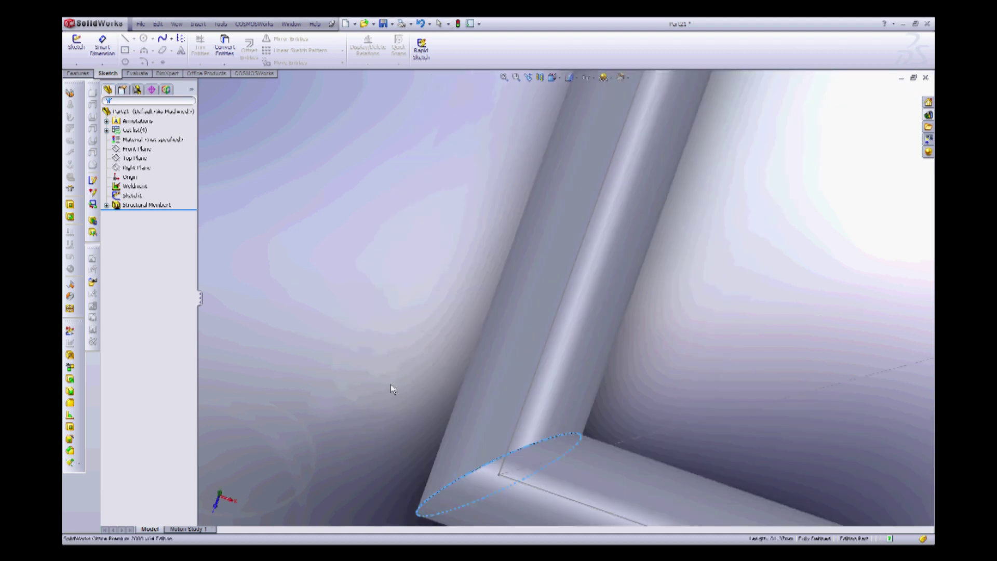
{"action": "scroll", "coordinate": [390, 384], "scroll_direction": "up", "scroll_amount": 2}
{"action": "left_click", "coordinate": [133, 196]}
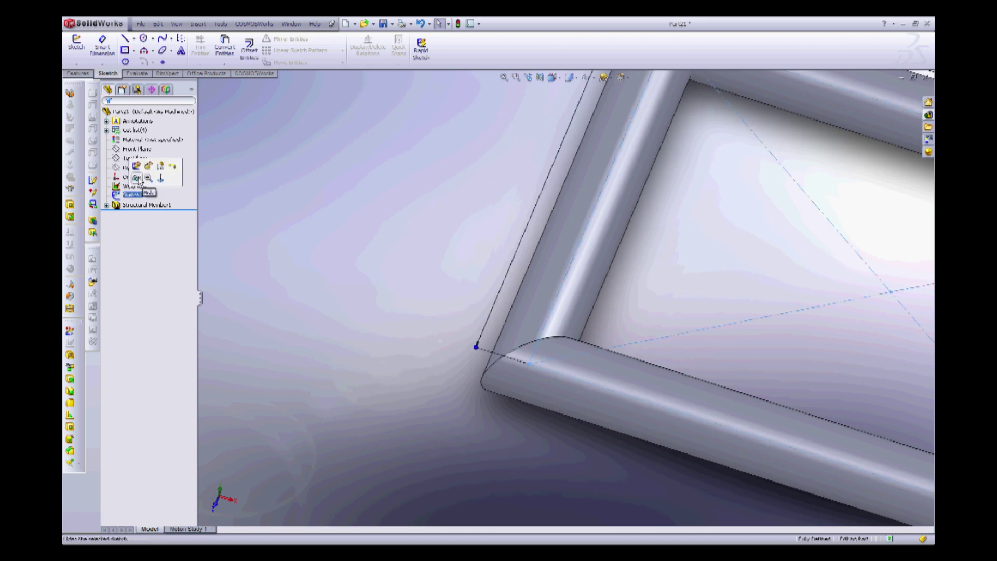
{"action": "scroll", "coordinate": [813, 180], "scroll_direction": "up", "scroll_amount": 3}
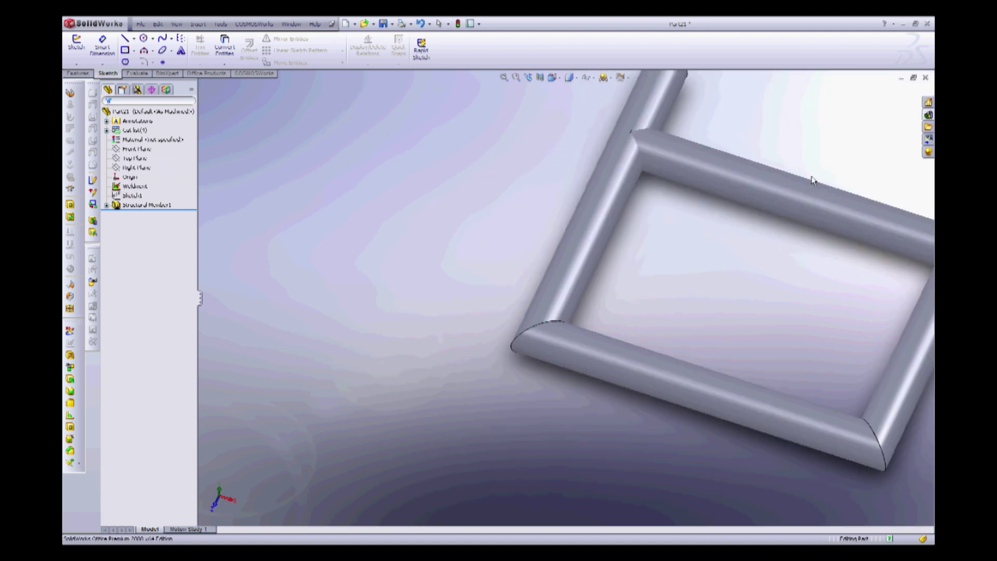
Trim the rectangle's cross pipe against the long extended side pipe using Trim/Extend, with the Extend option off
{"action": "left_click_drag", "start_coordinate": [361, 155], "coordinate": [568, 308]}
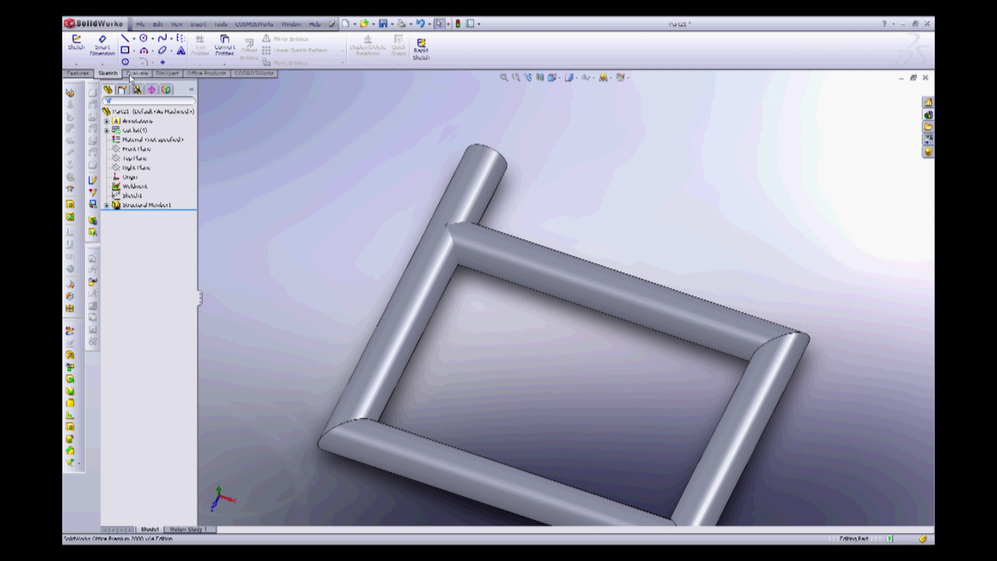
{"action": "left_click", "coordinate": [78, 73]}
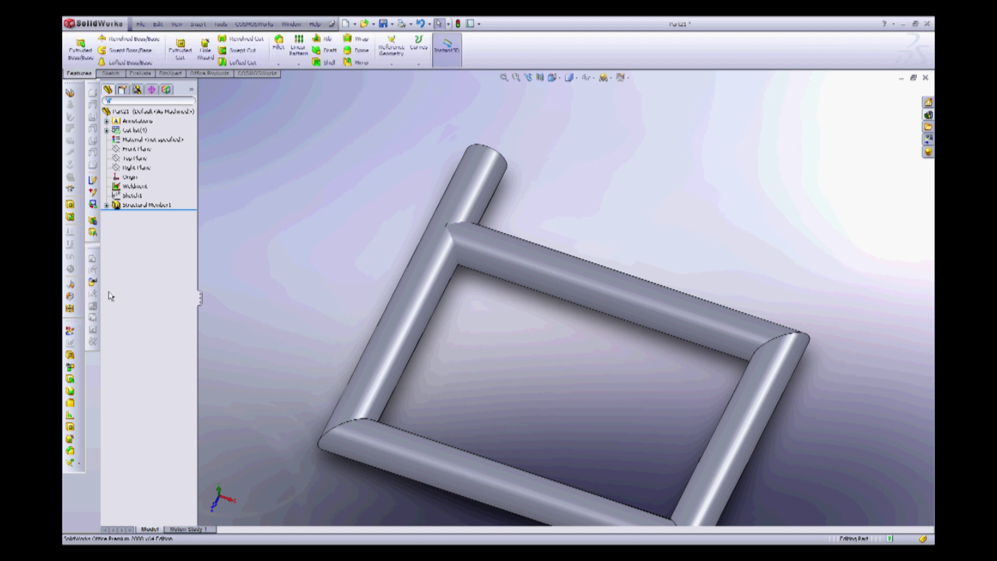
{"action": "left_click", "coordinate": [70, 368]}
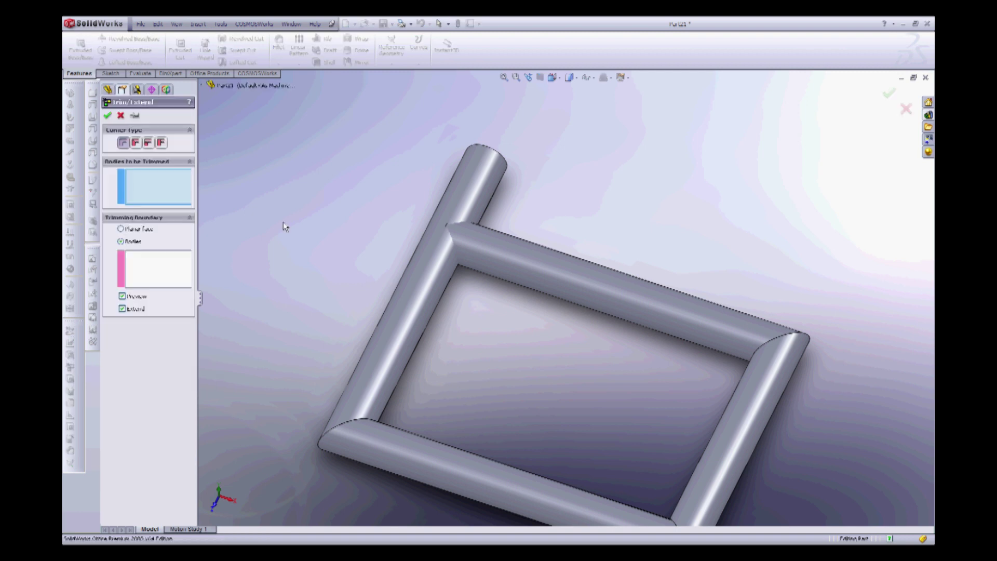
{"action": "left_click", "coordinate": [109, 162]}
{"action": "left_click", "coordinate": [540, 259]}
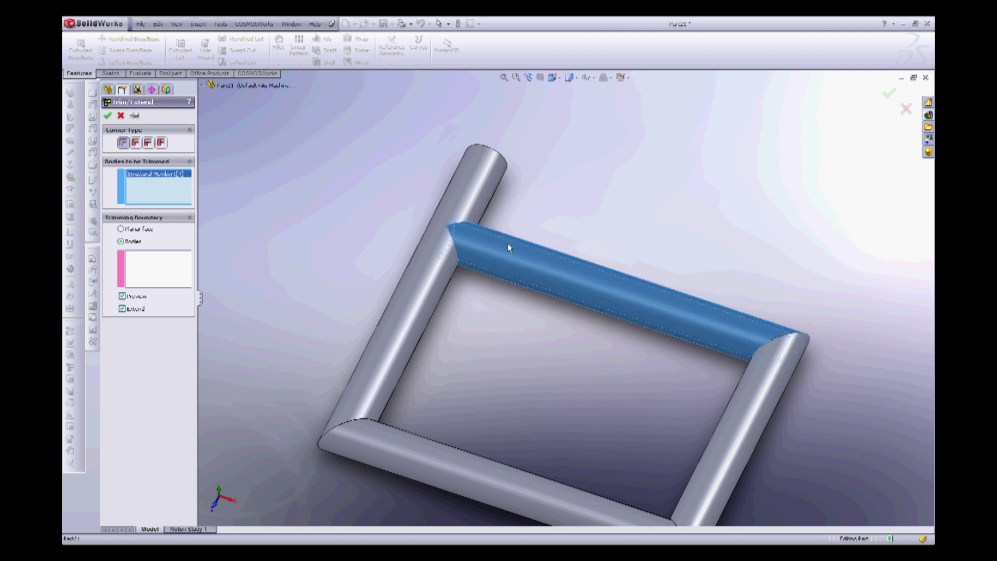
{"action": "left_click", "coordinate": [146, 278]}
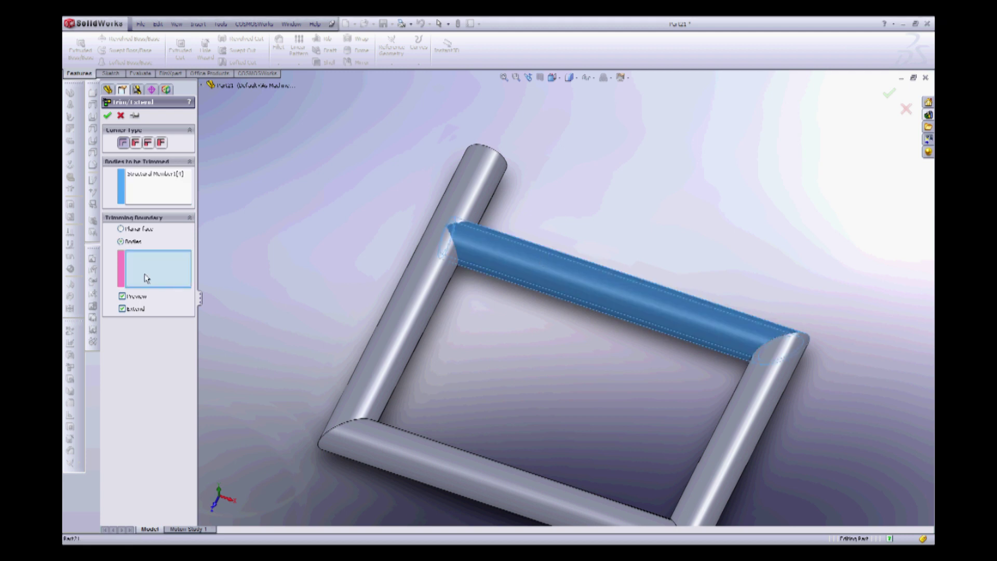
{"action": "left_click", "coordinate": [420, 294]}
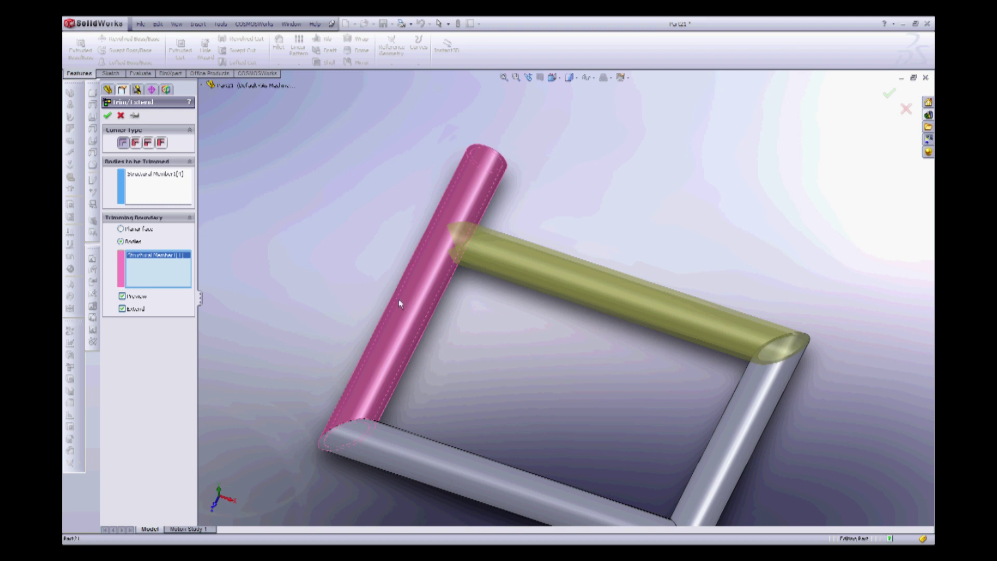
{"action": "left_click", "coordinate": [123, 309]}
{"action": "left_click", "coordinate": [108, 117]}
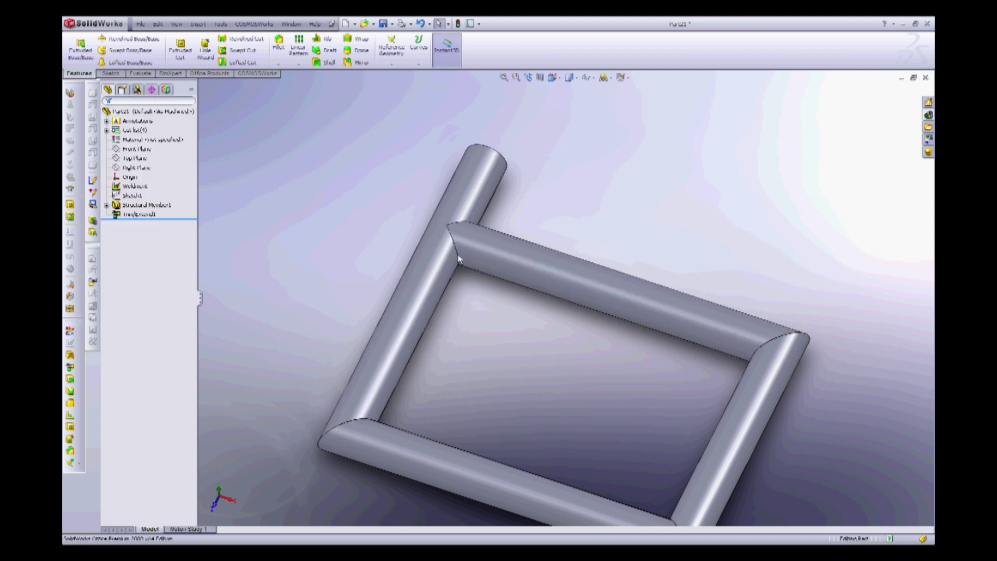
Save the frame part as 123123, declining to replace the existing 123 file
{"action": "scroll", "coordinate": [570, 351], "scroll_direction": "up", "scroll_amount": 3}
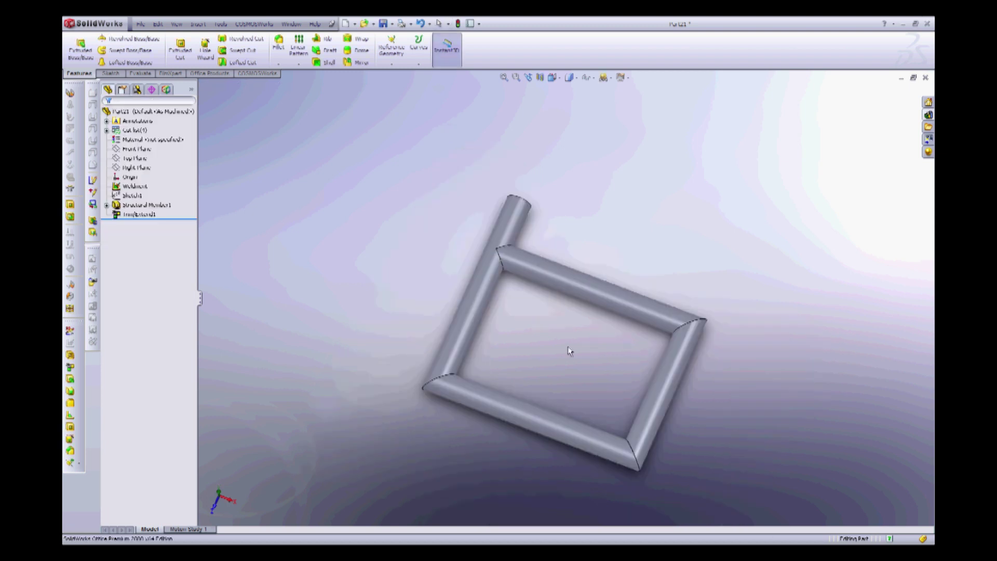
{"action": "middle_click_drag", "start_coordinate": [570, 352], "coordinate": [442, 205]}
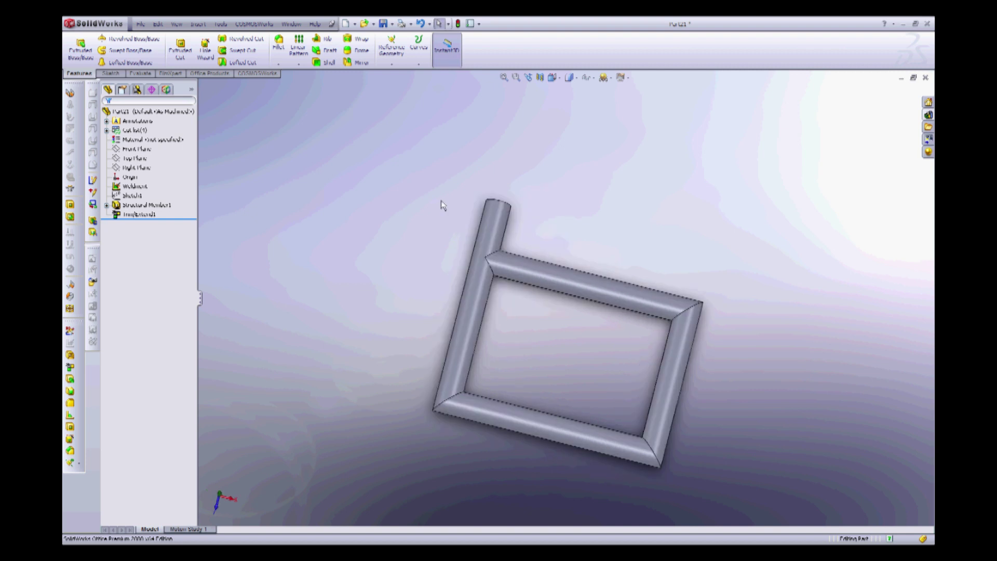
{"action": "key", "text": "ctrl+s"}
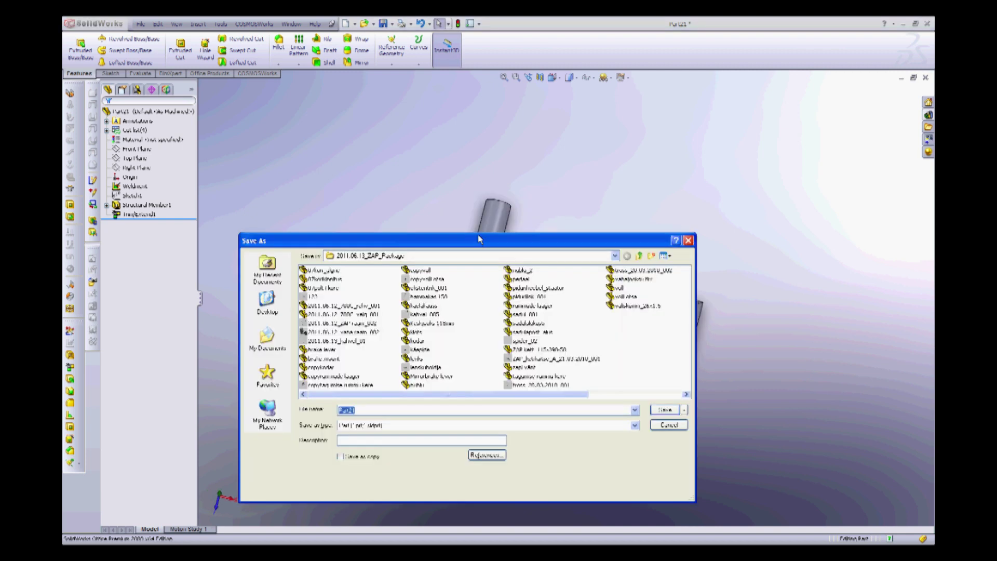
{"action": "type", "text": "123"}
{"action": "key", "text": "Return"}
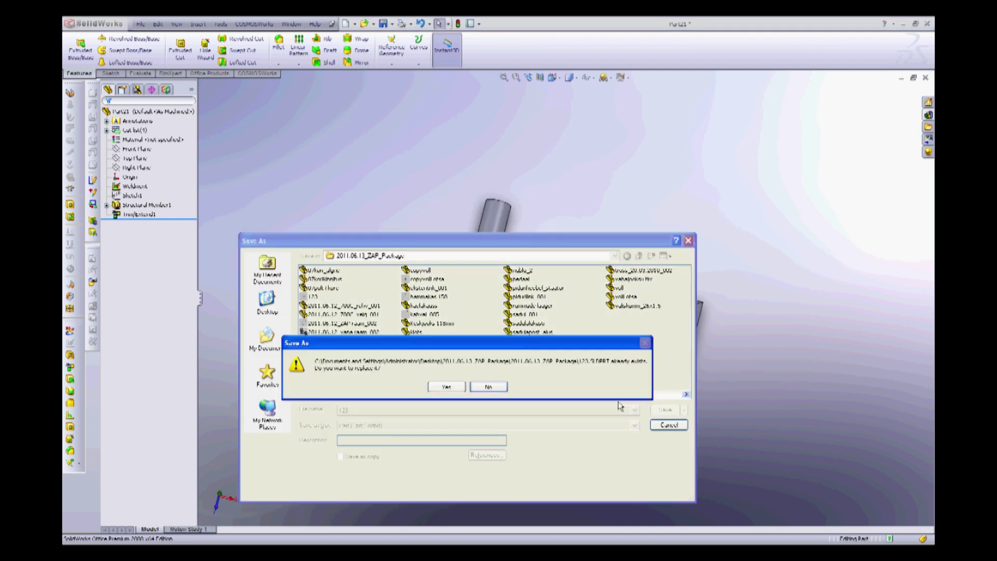
{"action": "left_click", "coordinate": [488, 385]}
{"action": "type", "text": "123123"}
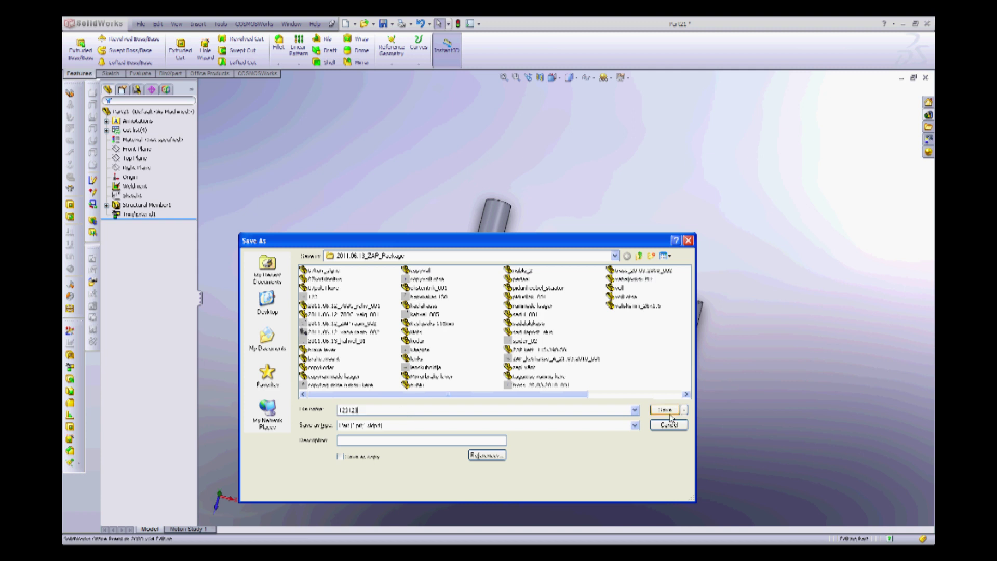
{"action": "left_click", "coordinate": [666, 410]}
Insert the trimmed cross pipe body from the cut list into a new part and save it under the proposed file name
{"action": "middle_click_drag", "start_coordinate": [446, 217], "coordinate": [224, 175]}
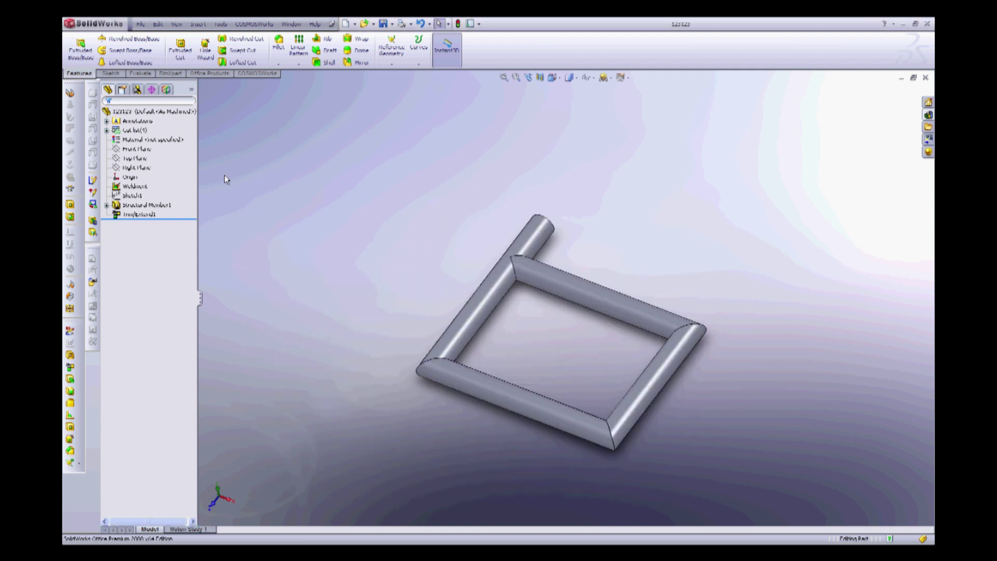
{"action": "left_click", "coordinate": [106, 131]}
{"action": "left_click", "coordinate": [153, 139]}
{"action": "left_click", "coordinate": [153, 149]}
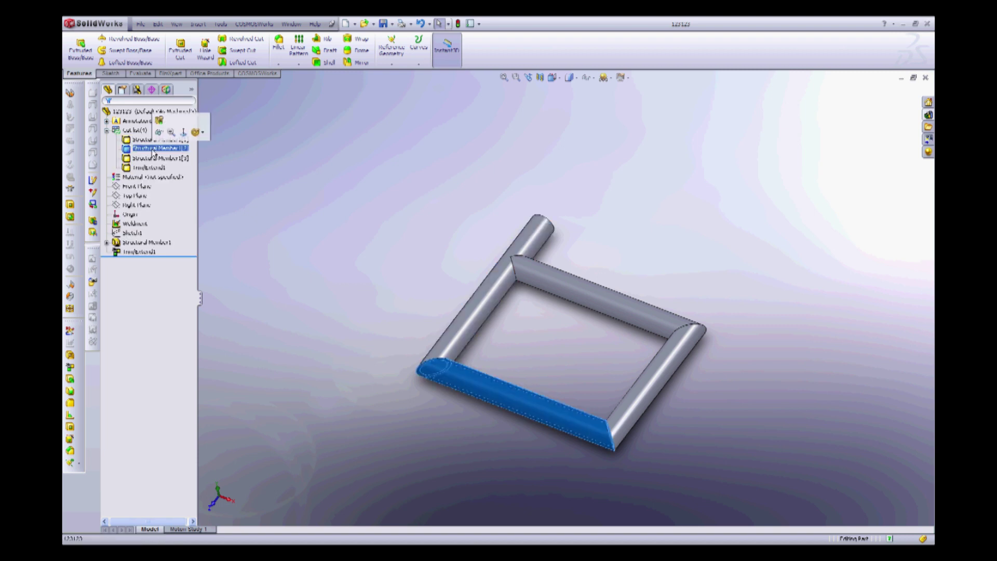
{"action": "left_click", "coordinate": [153, 159]}
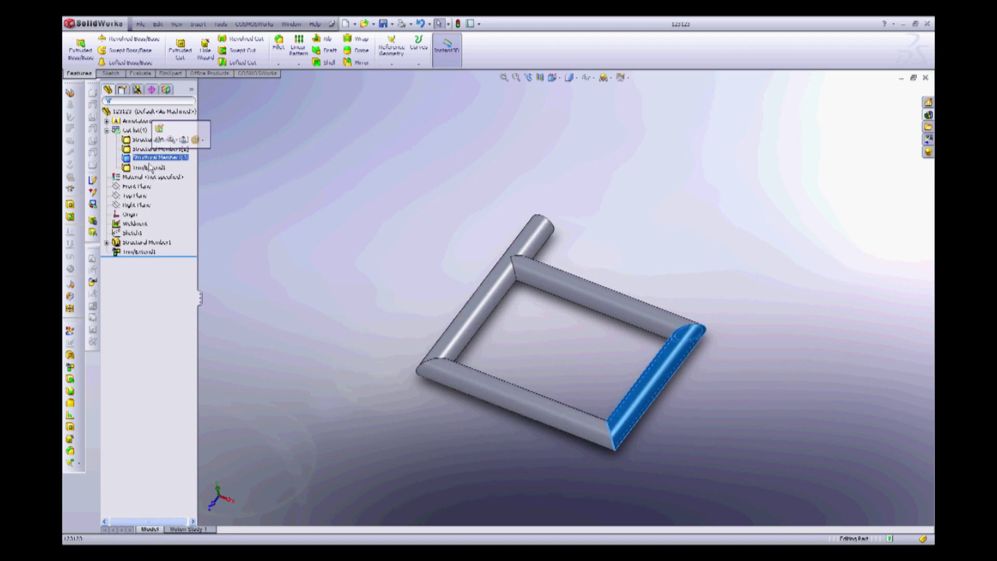
{"action": "left_click", "coordinate": [150, 167]}
{"action": "right_click", "coordinate": [149, 168]}
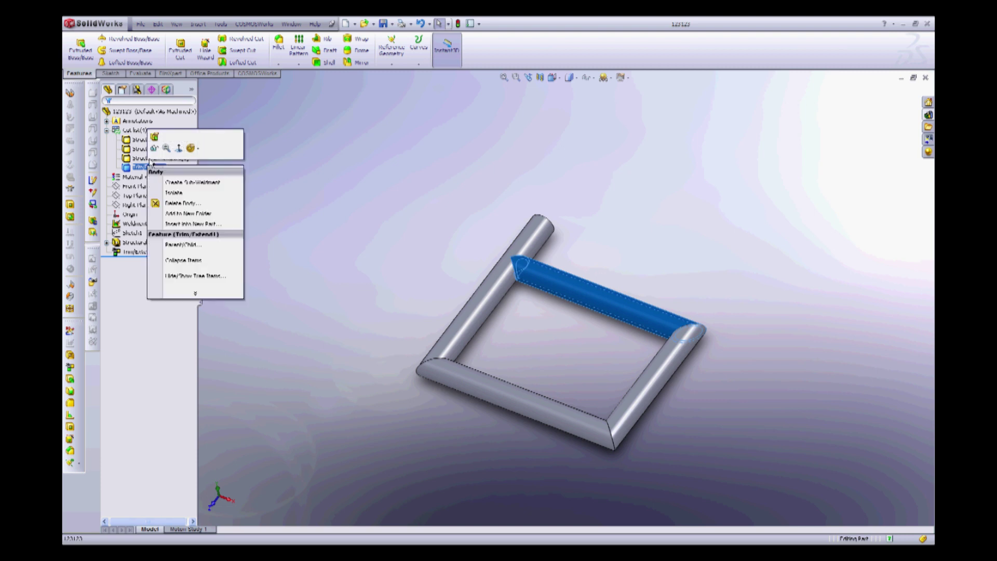
{"action": "left_click", "coordinate": [229, 225]}
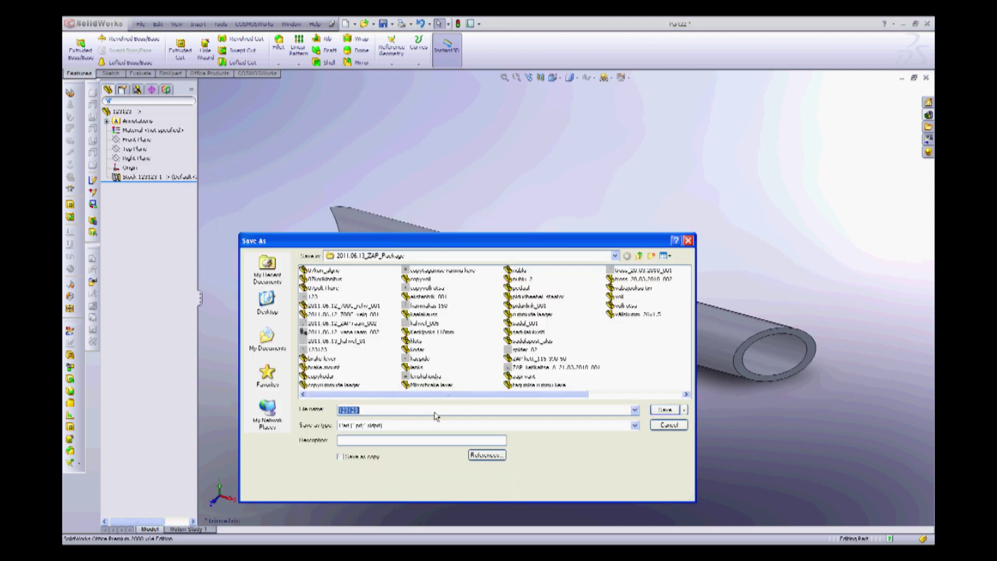
{"action": "left_click", "coordinate": [660, 411]}
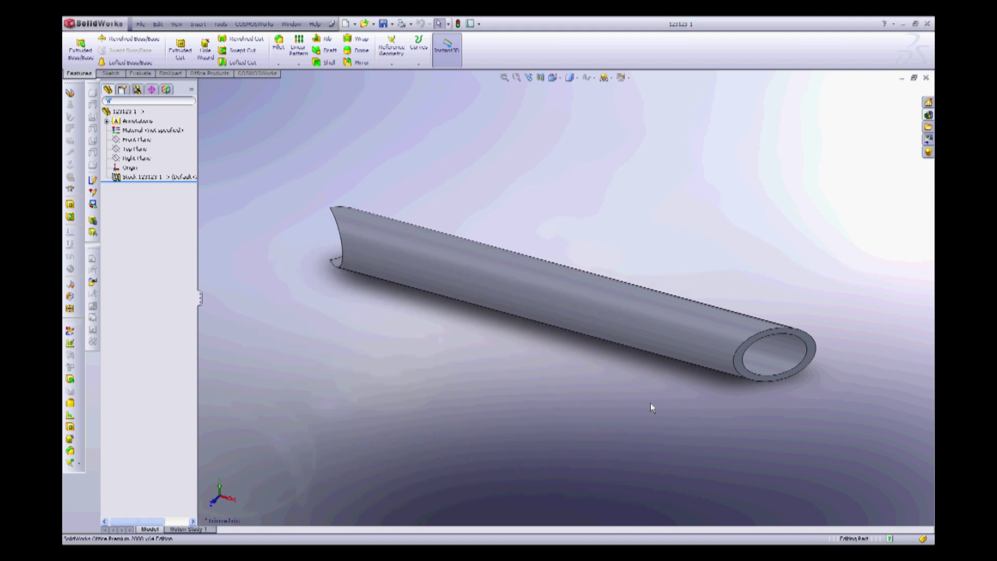
Export the single pipe part as the STEP file 123123-1.STEP and close the pipe part
{"action": "middle_click_drag", "start_coordinate": [410, 320], "coordinate": [356, 338]}
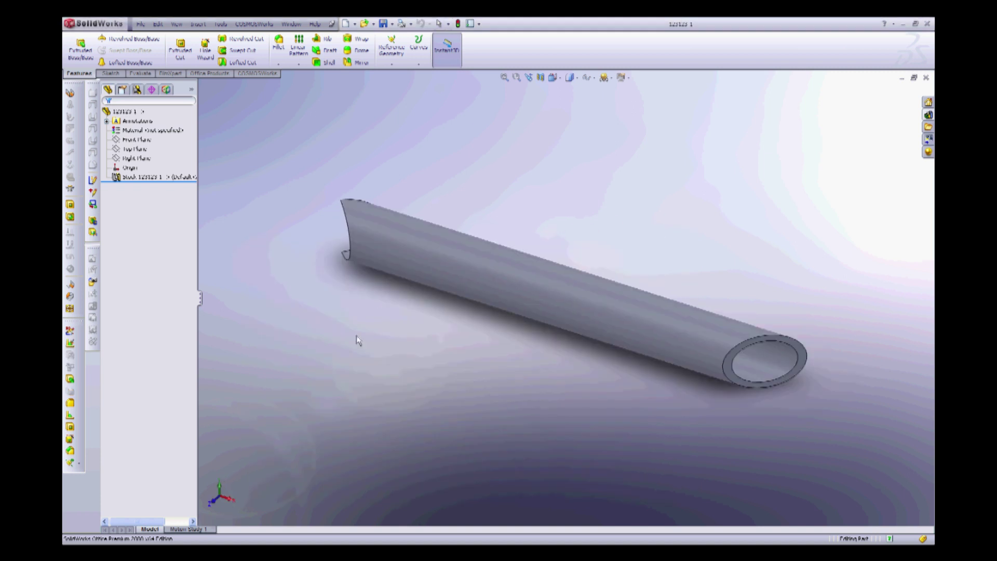
{"action": "left_click", "coordinate": [140, 24]}
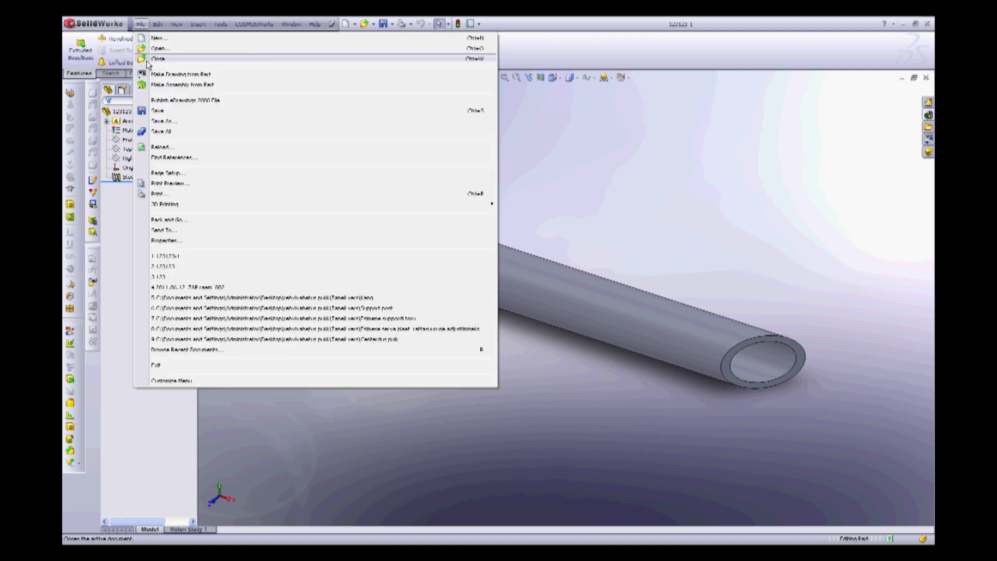
{"action": "left_click", "coordinate": [166, 121]}
{"action": "left_click", "coordinate": [524, 427]}
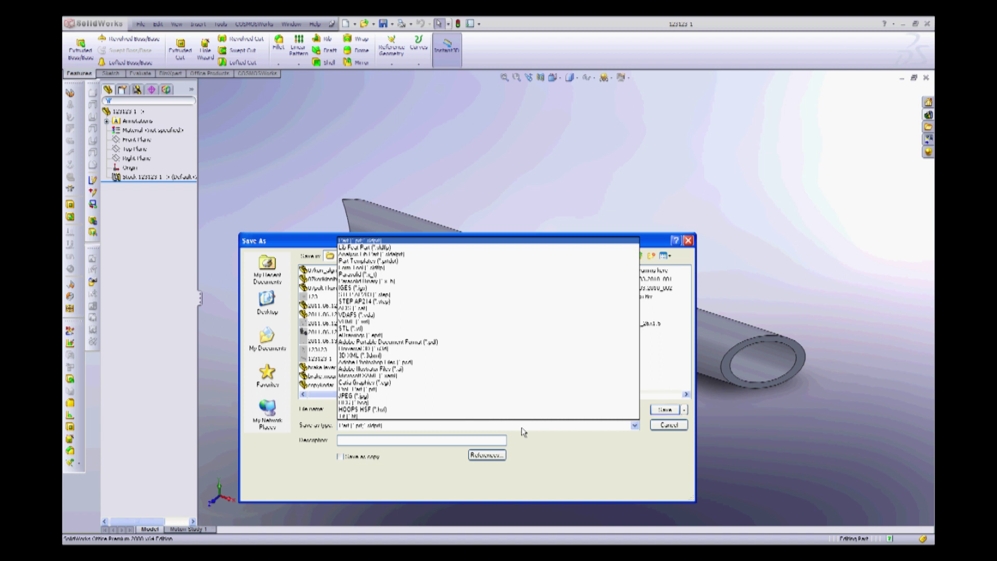
{"action": "left_click", "coordinate": [418, 302]}
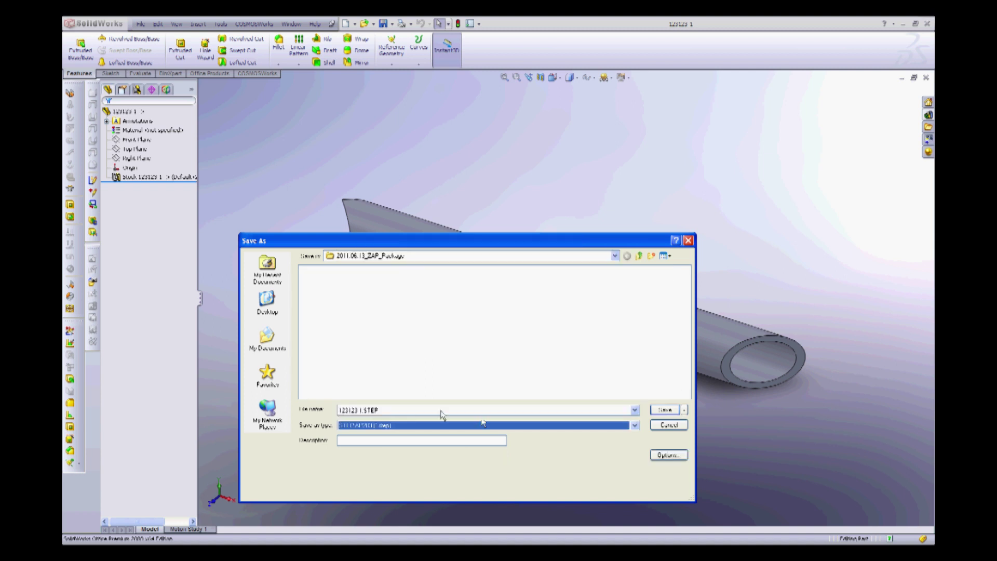
{"action": "left_click", "coordinate": [666, 411]}
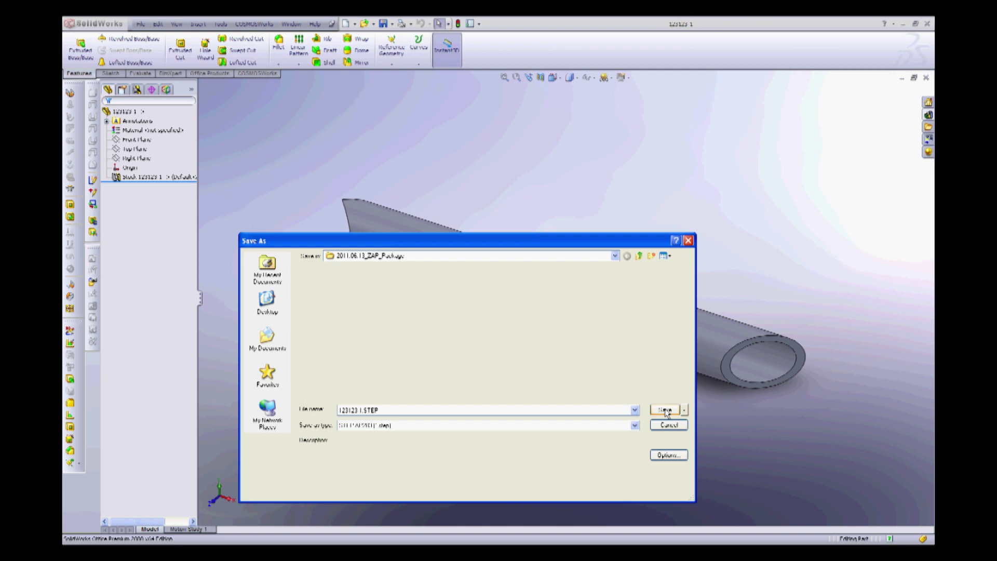
{"action": "middle_click_drag", "start_coordinate": [666, 410], "coordinate": [637, 329]}
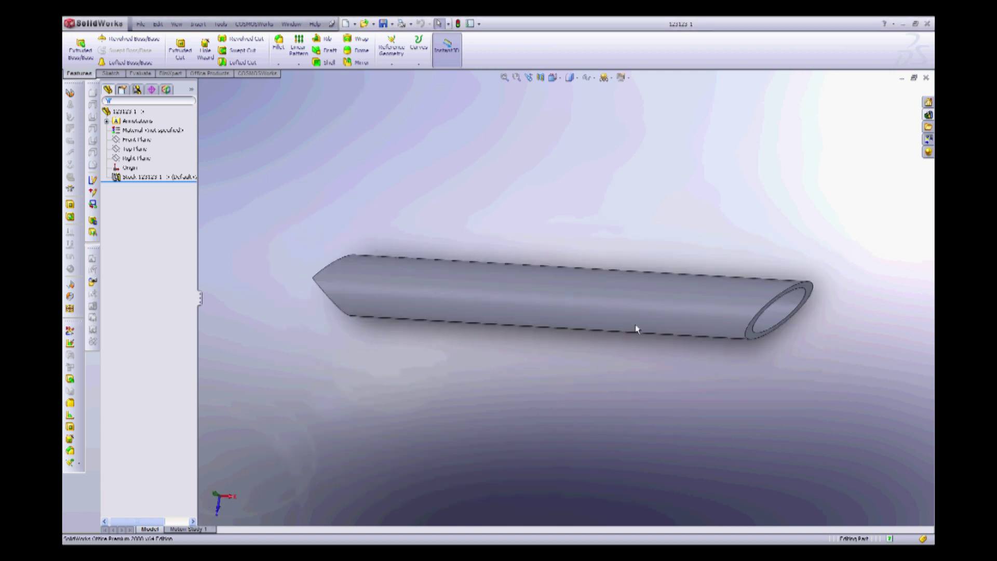
{"action": "left_click", "coordinate": [928, 76]}
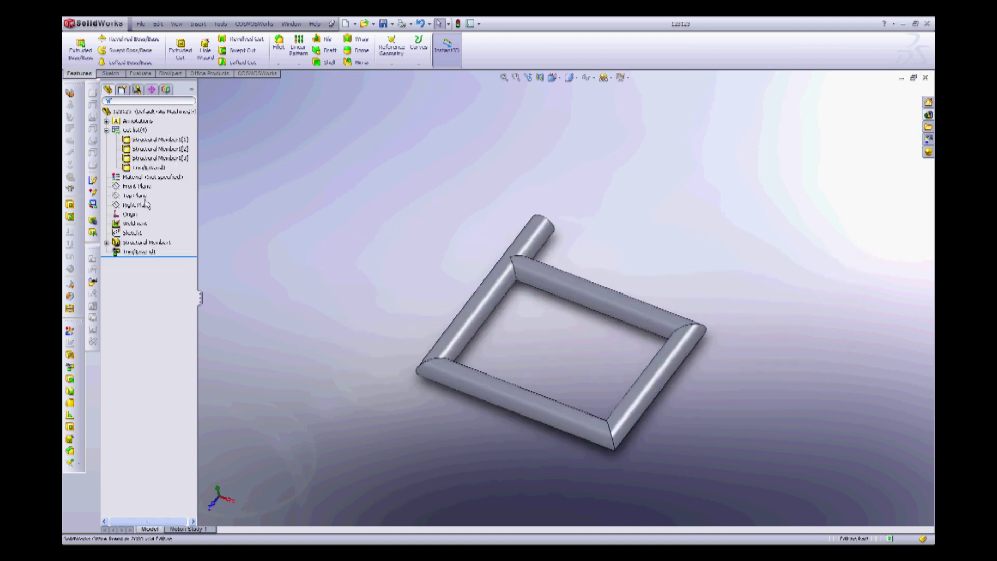
Set the path sketch's extended side line to 275 mm and the rectangle's width to 225 mm, and rebuild the frame
{"action": "left_click", "coordinate": [132, 233]}
{"action": "left_click", "coordinate": [138, 205]}
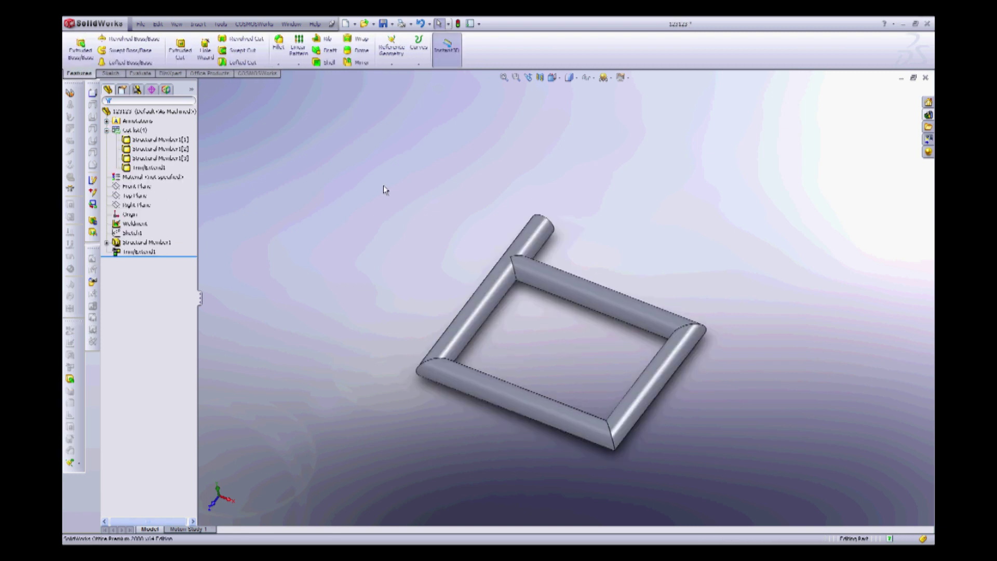
{"action": "left_click", "coordinate": [132, 233]}
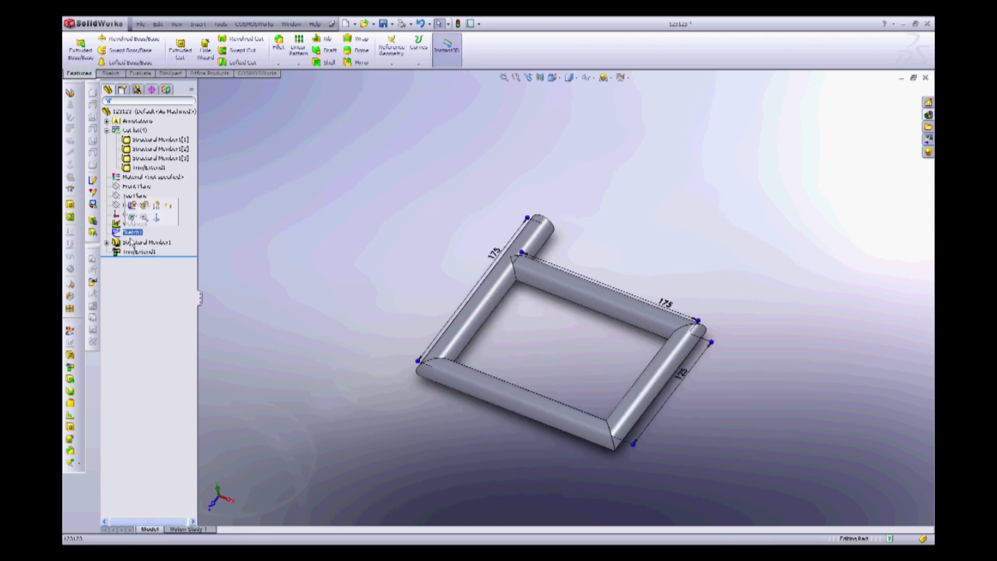
{"action": "left_click", "coordinate": [365, 184]}
{"action": "left_click", "coordinate": [492, 298]}
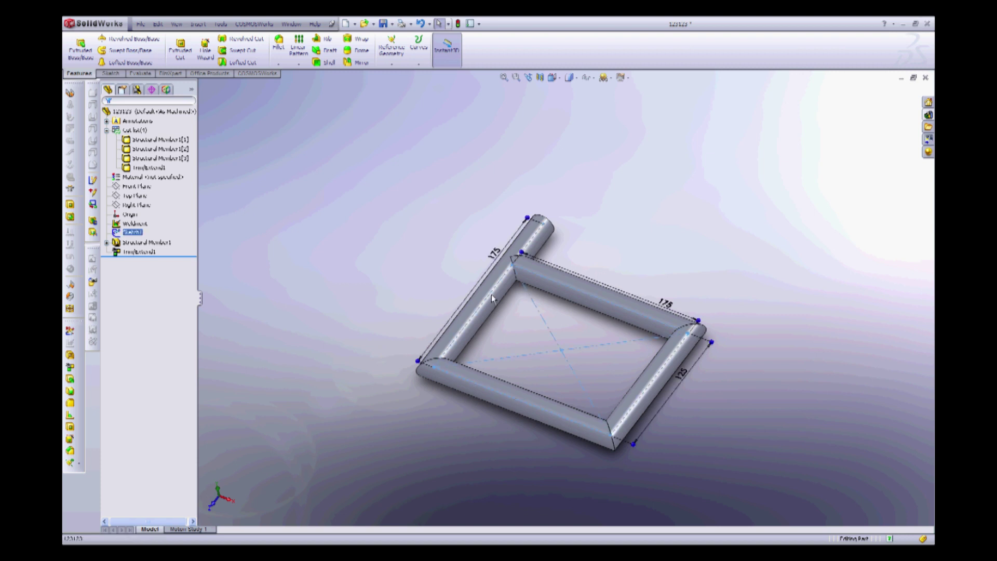
{"action": "double_click", "coordinate": [493, 257]}
{"action": "type", "text": "2"}
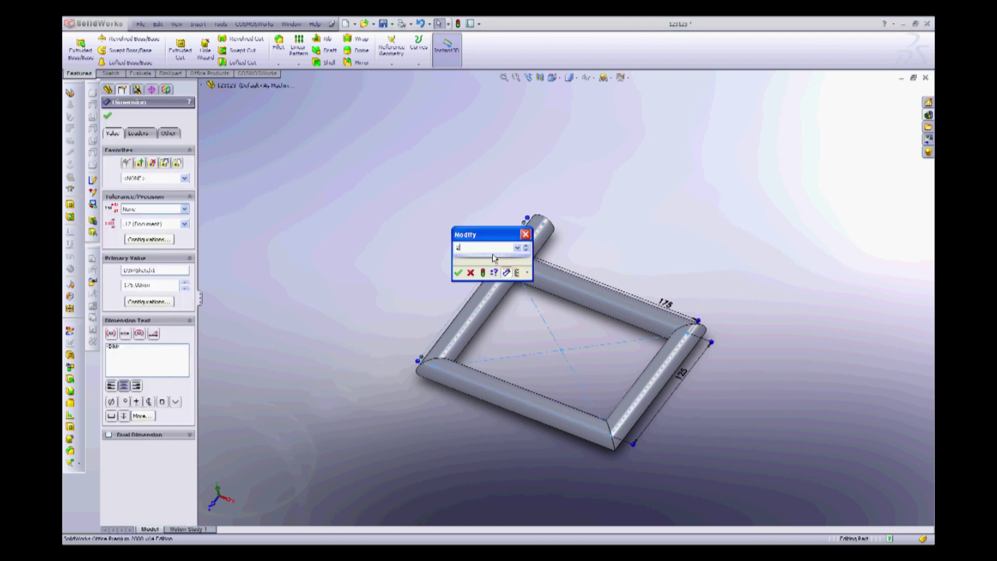
{"action": "type", "text": "75"}
{"action": "key", "text": "Return"}
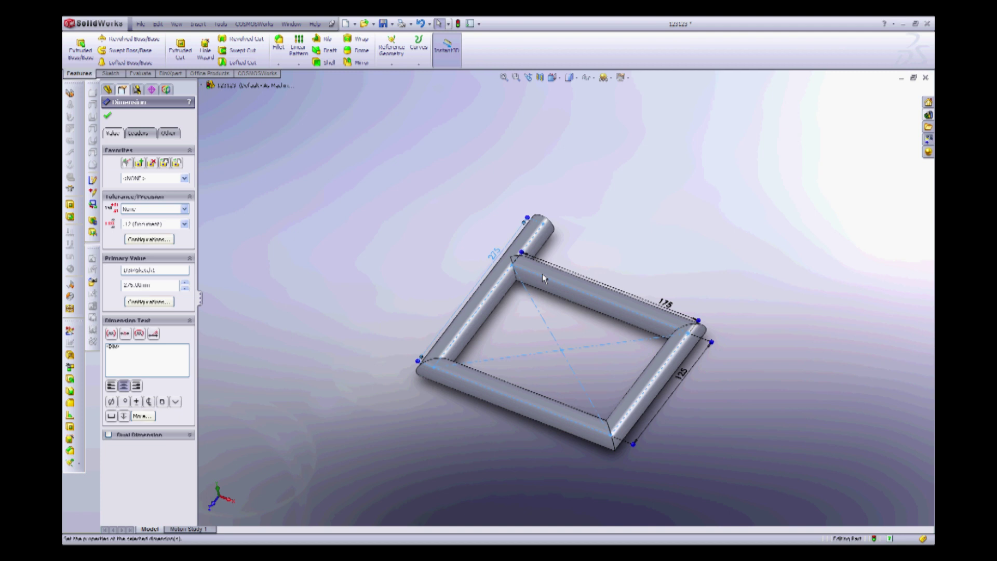
{"action": "key", "text": "Escape"}
{"action": "double_click", "coordinate": [670, 306]}
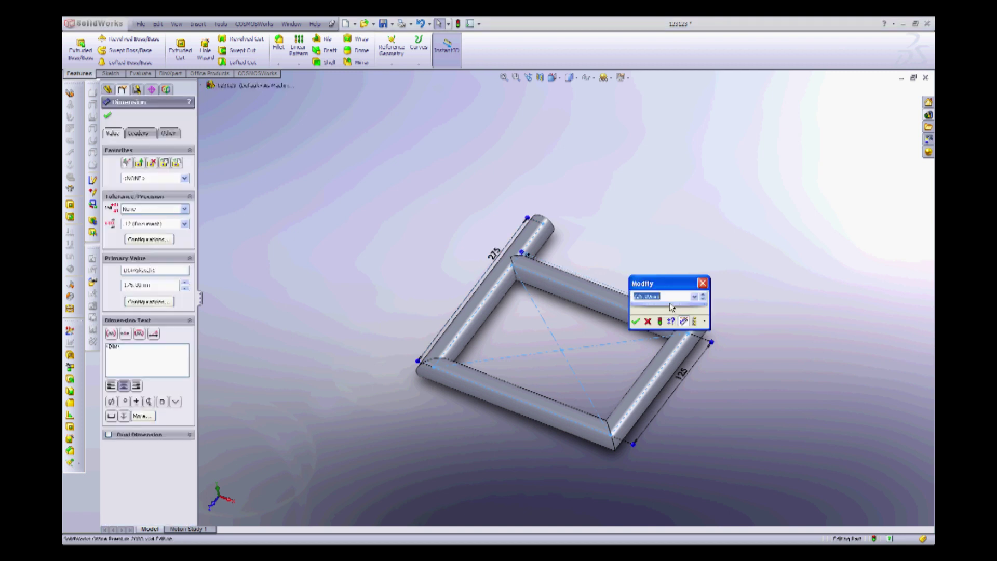
{"action": "left_click", "coordinate": [658, 193]}
{"action": "key", "text": "ctrl+b"}
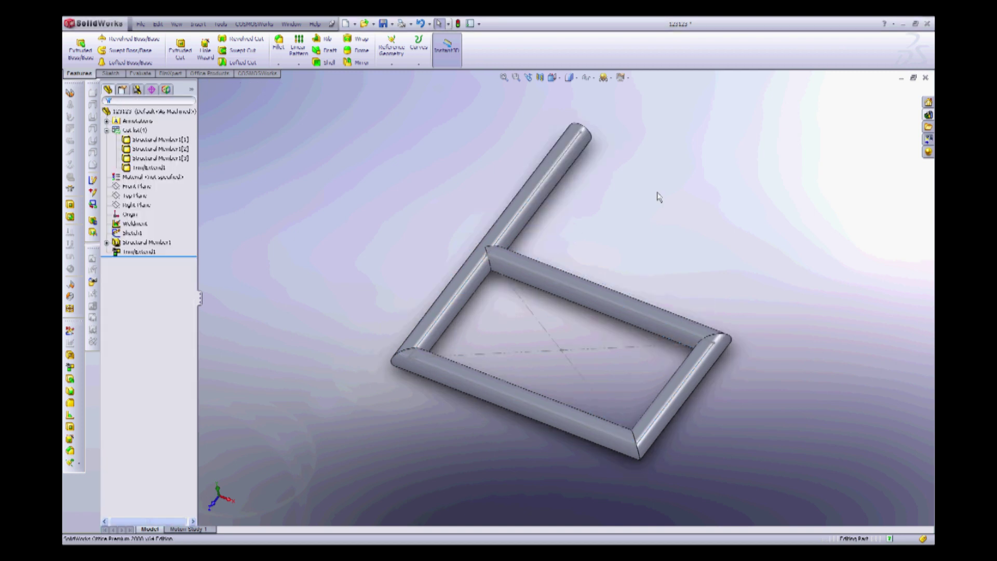
Set the rectangle's width dimension in the path sketch to 215 mm
{"action": "left_click", "coordinate": [132, 232]}
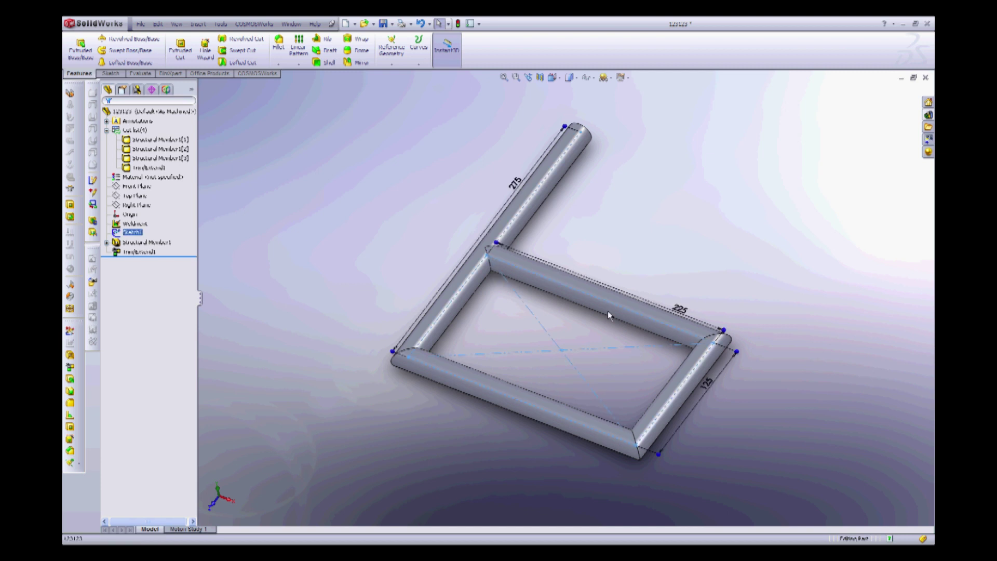
{"action": "double_click", "coordinate": [675, 310]}
{"action": "scroll", "coordinate": [675, 311], "scroll_direction": "down", "scroll_amount": 2}
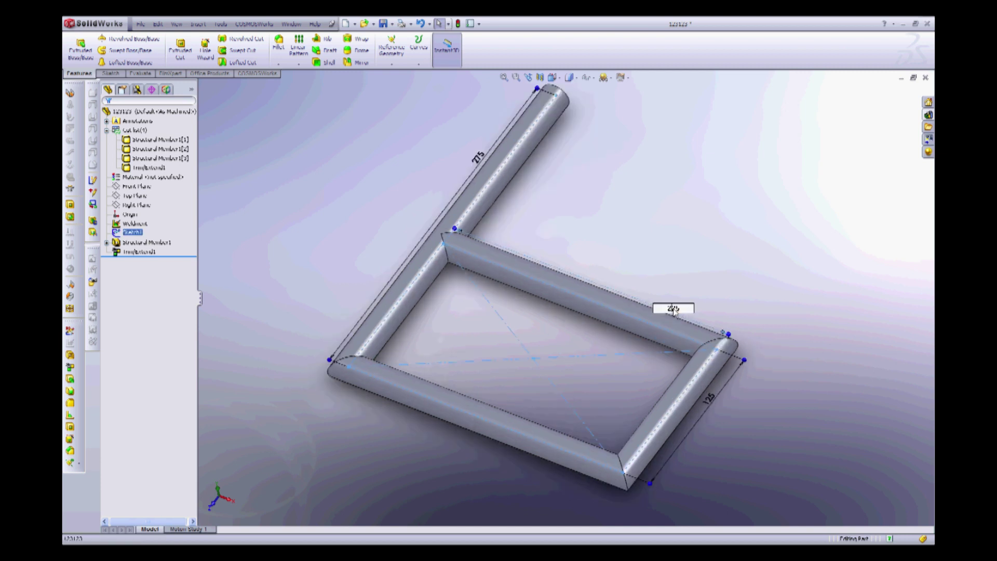
{"action": "scroll", "coordinate": [674, 311], "scroll_direction": "up", "scroll_amount": 2}
{"action": "key", "text": "Delete"}
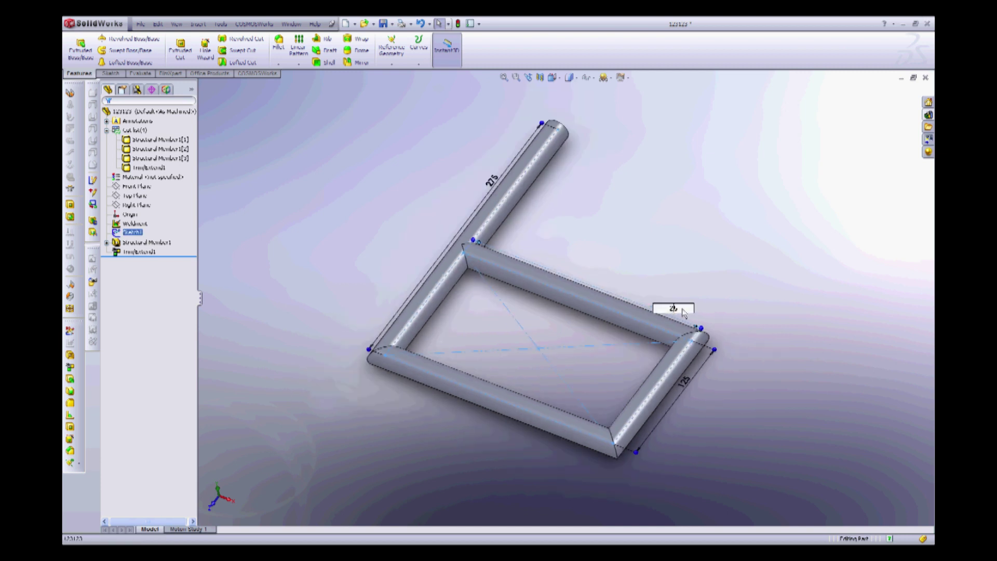
{"action": "type", "text": "1"}
{"action": "key", "text": "Return"}
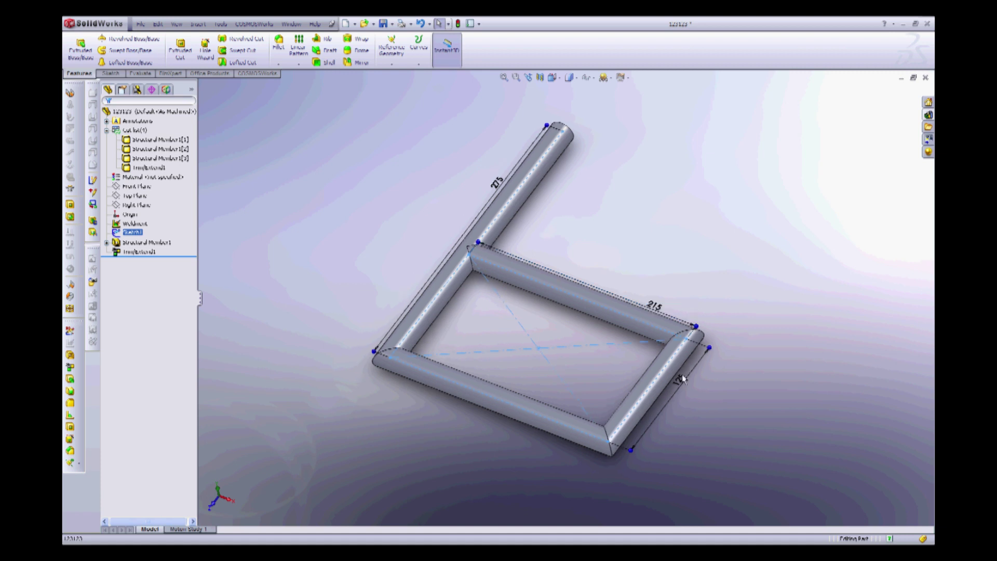
Set the rectangle's short side to 105 mm, and rebuild and save the frame part
{"action": "double_click", "coordinate": [684, 380]}
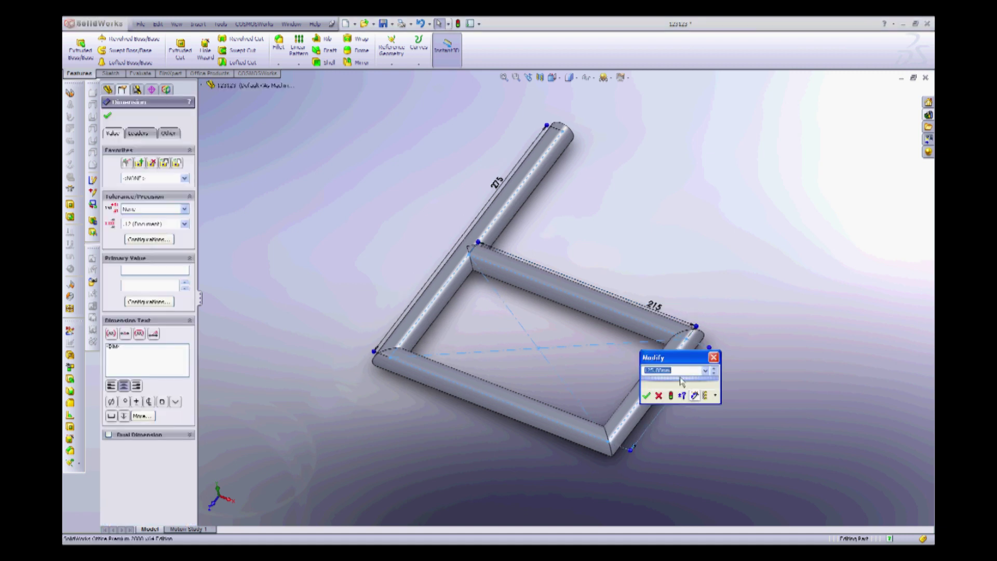
{"action": "key", "text": "Return"}
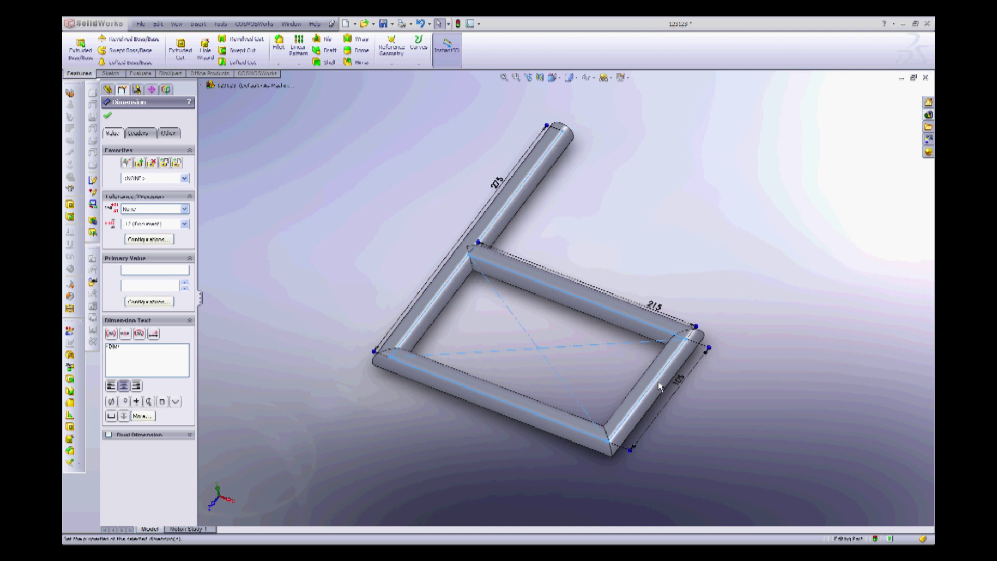
{"action": "left_click", "coordinate": [742, 264]}
{"action": "key", "text": "ctrl+b"}
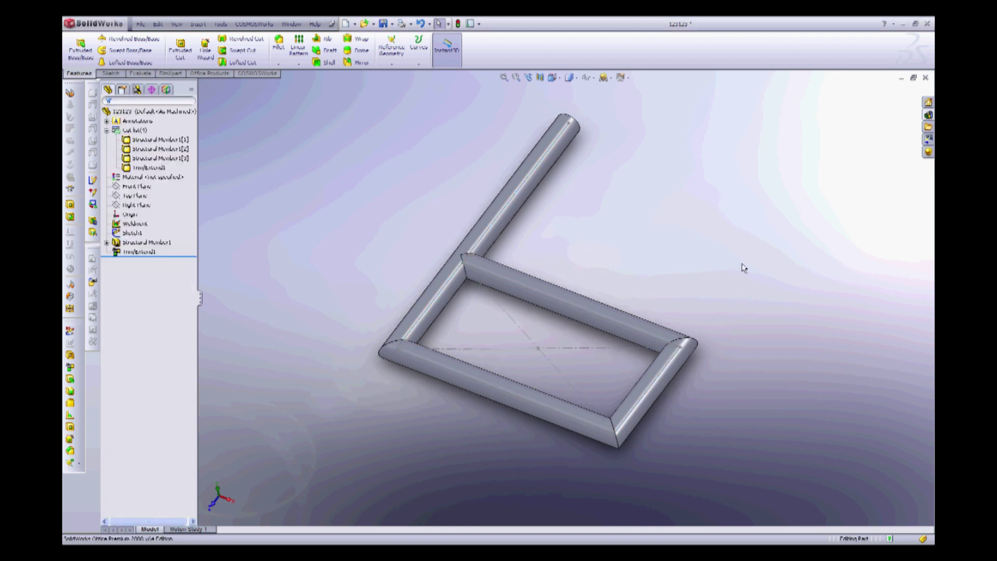
{"action": "key", "text": "ctrl+s"}
{"action": "left_click", "coordinate": [139, 73]}
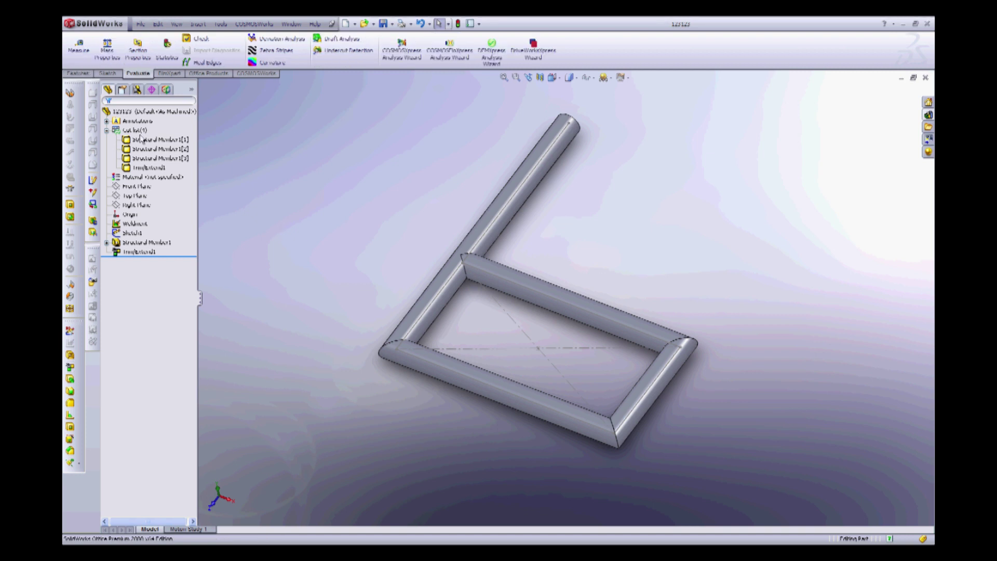